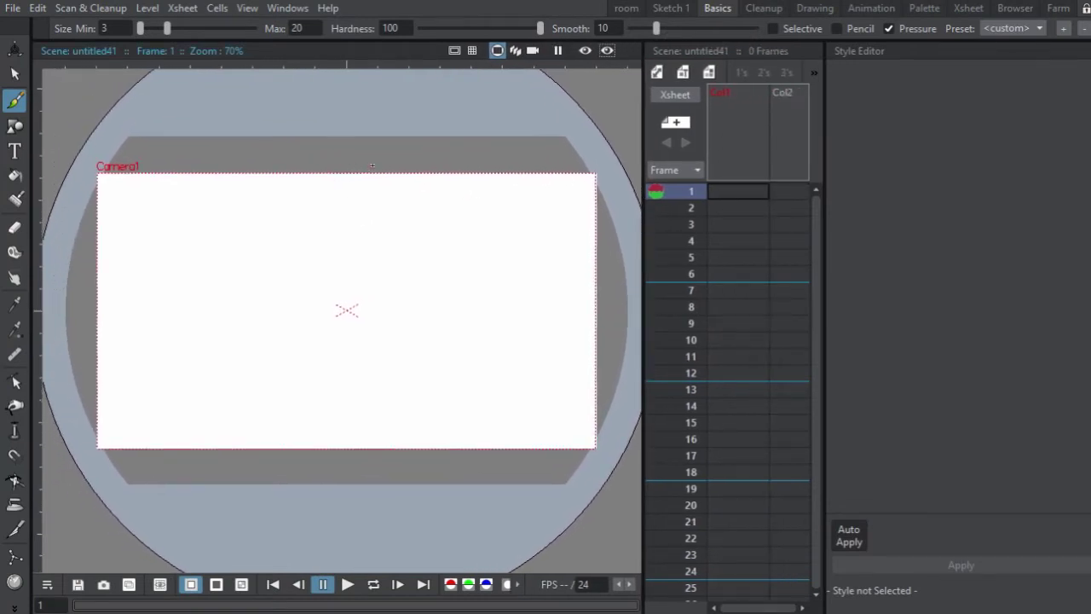
Create a new Toonz Raster Level named I in frame 1 of the first column, with the default size and DPI
right_click(730, 189)
left_click(747, 216)
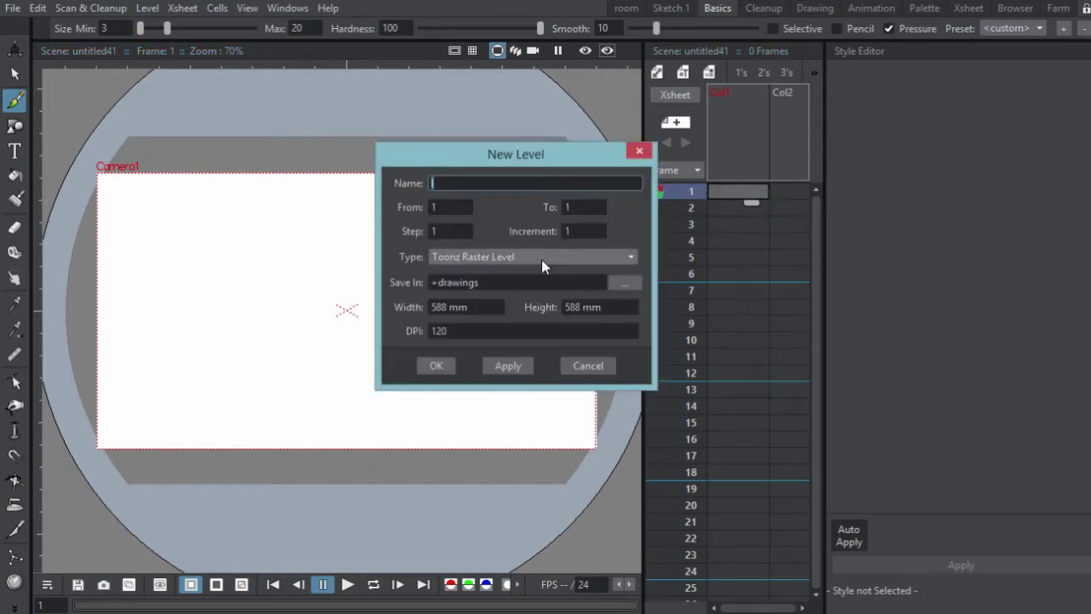
left_click(484, 254)
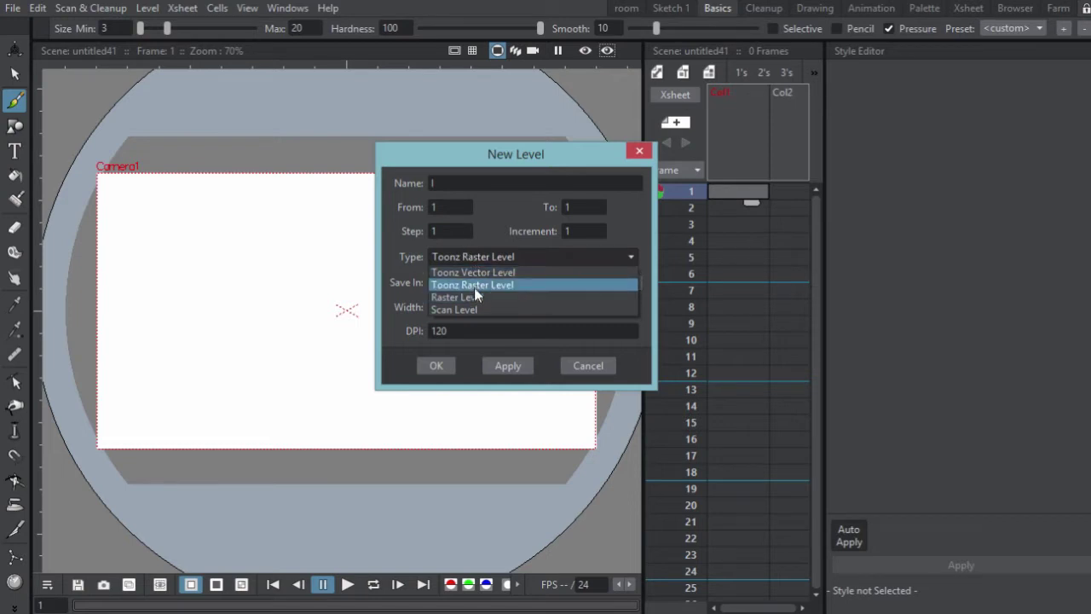
left_click(476, 285)
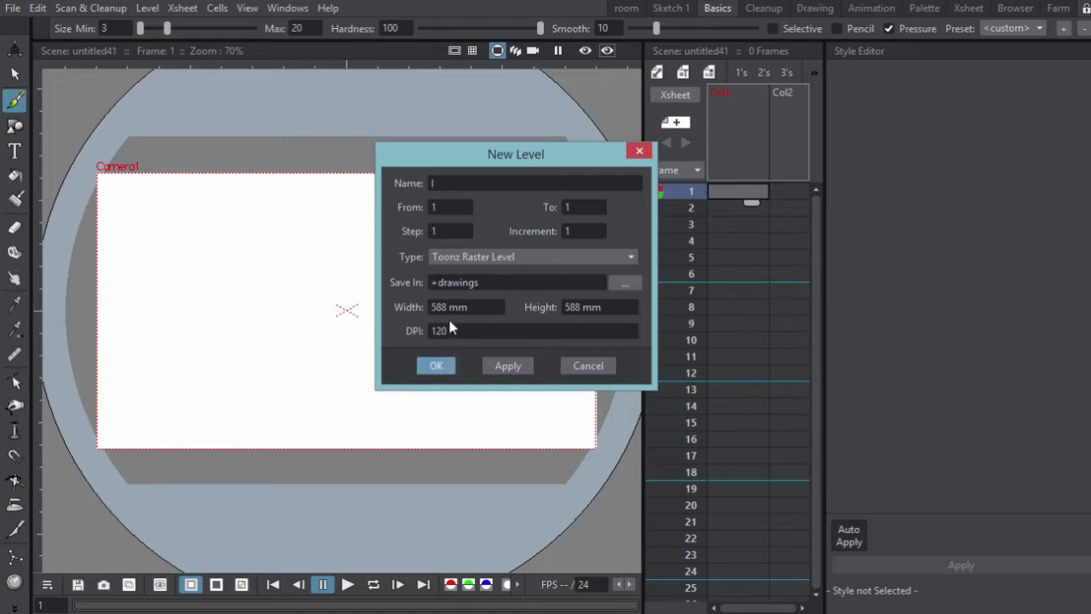
key("Return")
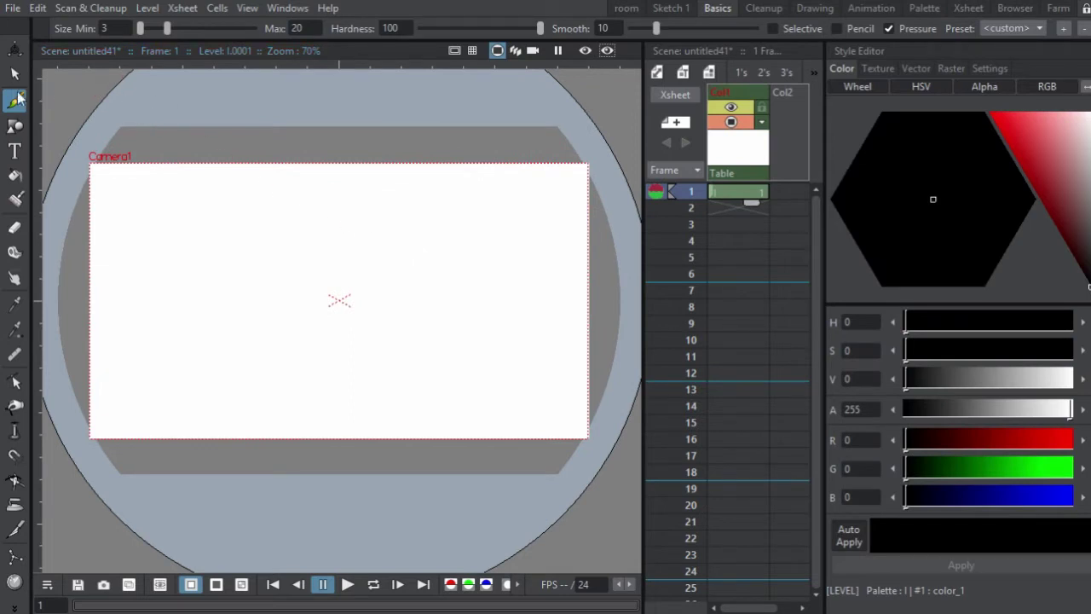
Set the brush hardness to 67.86, comparing it with full hardness using circular test strokes and undoing each one
mouse_move(233, 211)
left_mouse_down()
mouse_move(224, 289)
mouse_move(268, 280)
mouse_move(229, 251)
left_mouse_up()
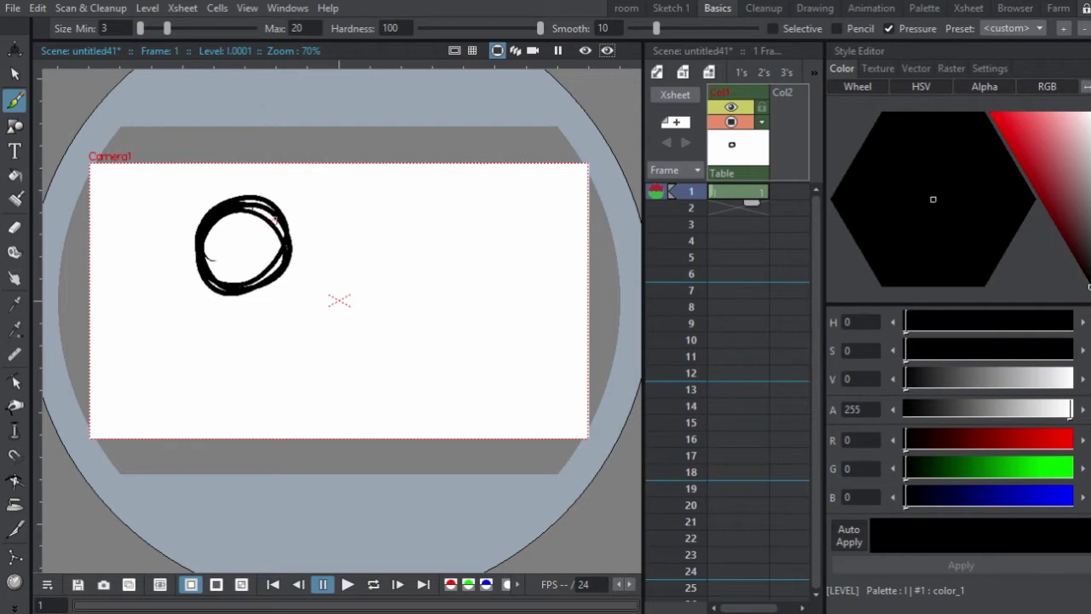
key("ctrl+z")
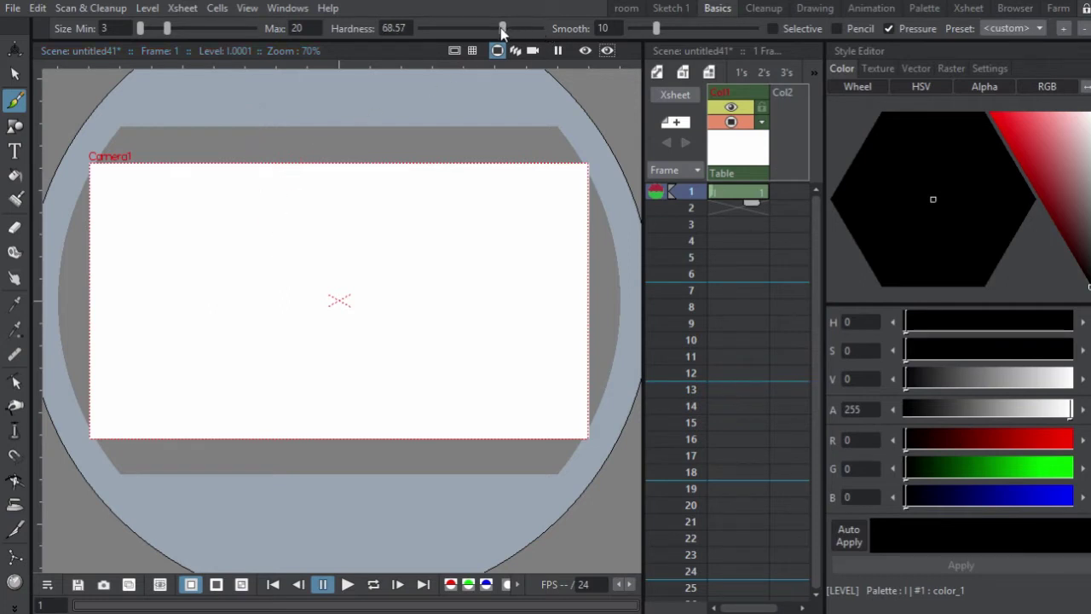
mouse_move(298, 203)
left_mouse_down()
mouse_move(217, 234)
mouse_move(290, 213)
mouse_move(256, 198)
mouse_move(315, 243)
mouse_move(334, 214)
left_mouse_up()
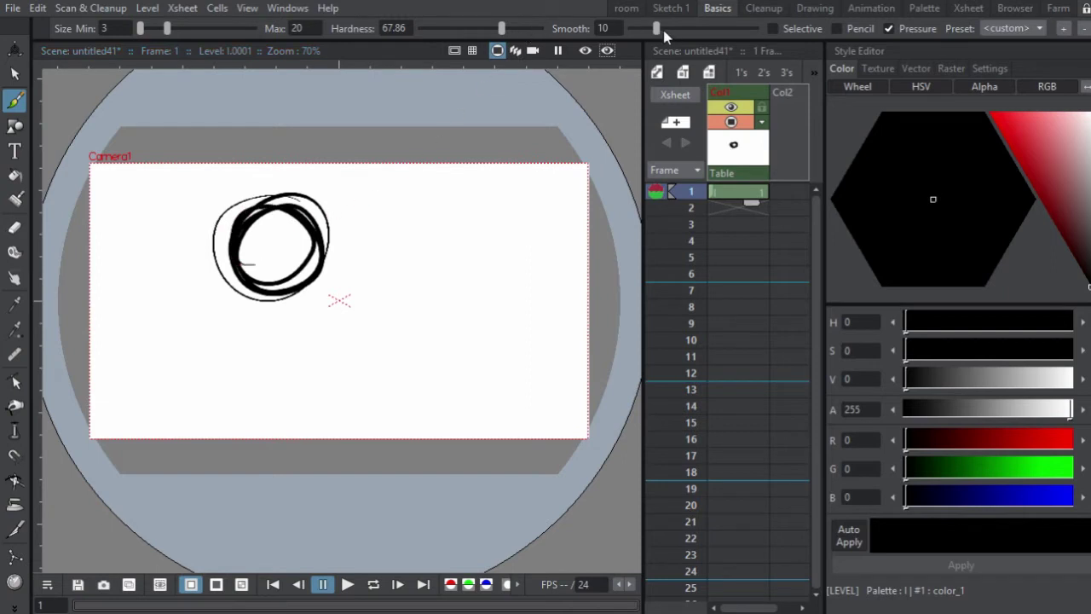
key("ctrl+z")
Try different brush smoothing values with freehand test strokes, undoing each one, and settle on a Smooth value of 10.62
mouse_move(375, 183)
left_mouse_down()
mouse_move(439, 278)
mouse_move(296, 271)
mouse_move(490, 214)
mouse_move(324, 246)
mouse_move(242, 329)
mouse_move(293, 195)
mouse_move(460, 260)
left_mouse_up()
key("ctrl+z")
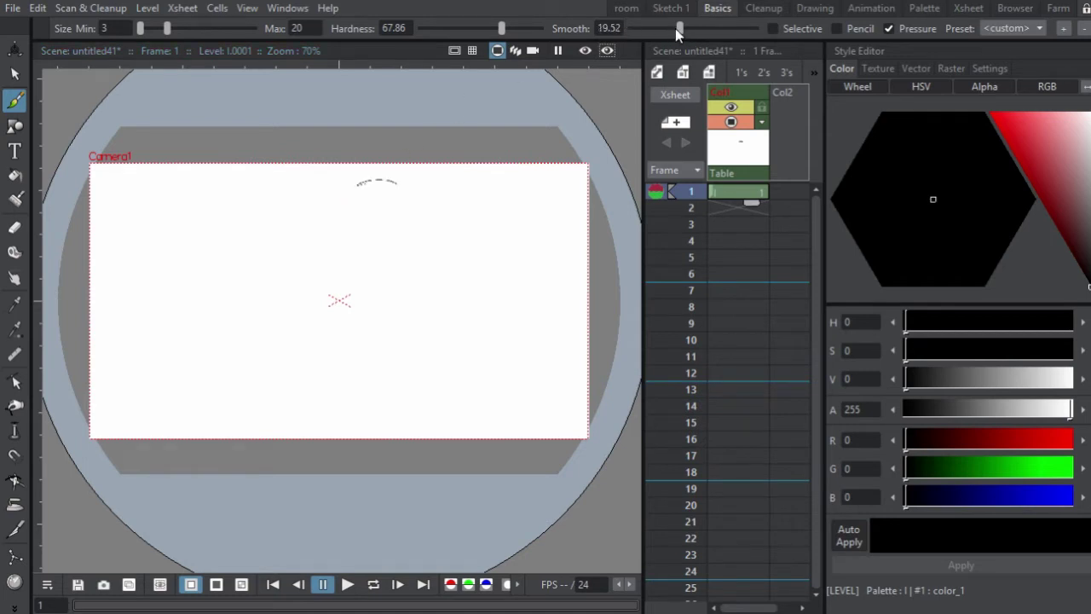
left_click_drag(678, 28, 629, 28)
mouse_move(373, 211)
left_mouse_down()
mouse_move(379, 281)
mouse_move(397, 200)
mouse_move(358, 266)
mouse_move(450, 204)
left_mouse_up()
key("ctrl+z")
left_click_drag(644, 36, 650, 34)
mouse_move(287, 289)
left_mouse_down()
mouse_move(369, 207)
mouse_move(313, 293)
mouse_move(362, 209)
mouse_move(292, 291)
mouse_move(388, 197)
left_mouse_up()
key("ctrl+z")
left_click_drag(648, 32, 656, 27)
mouse_move(294, 311)
left_mouse_down()
mouse_move(384, 261)
mouse_move(378, 228)
mouse_move(431, 183)
left_mouse_up()
key("ctrl+z")
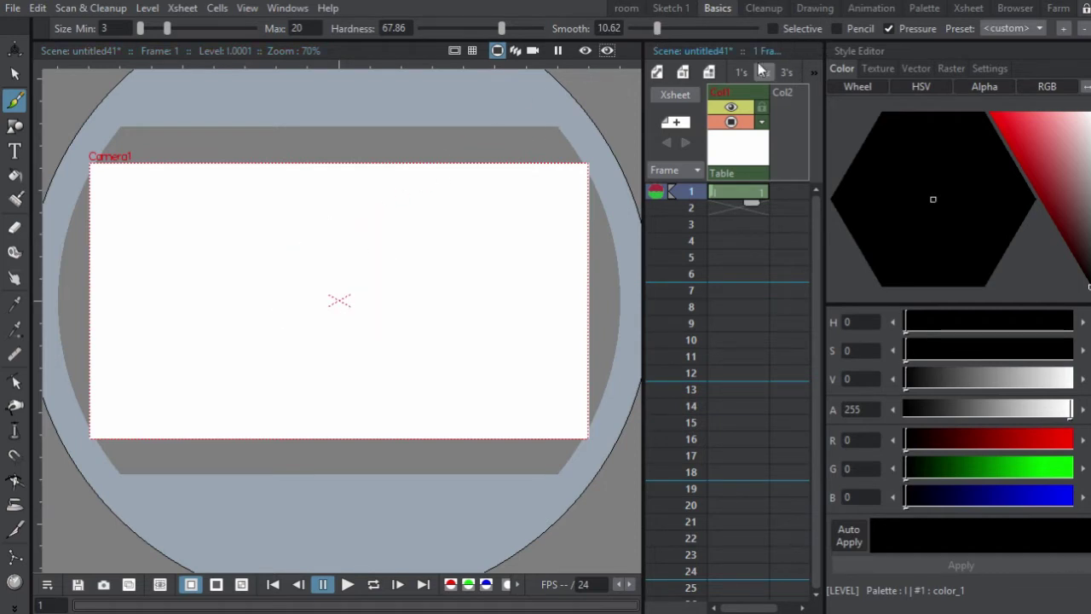
Try the brush with the Pencil option on and with Pressure off, drawing freehand scribbles and undoing each one
left_click(847, 28)
mouse_move(419, 223)
left_mouse_down()
mouse_move(330, 251)
mouse_move(408, 304)
mouse_move(395, 180)
mouse_move(372, 316)
mouse_move(332, 240)
mouse_move(461, 174)
mouse_move(422, 299)
mouse_move(390, 215)
mouse_move(430, 287)
left_mouse_up()
key("ctrl+z")
left_click(842, 29)
key("ctrl+z")
key("ctrl+z")
left_click(790, 32)
mouse_move(314, 231)
left_mouse_down()
mouse_move(311, 312)
mouse_move(451, 231)
mouse_move(285, 271)
mouse_move(379, 281)
left_mouse_up()
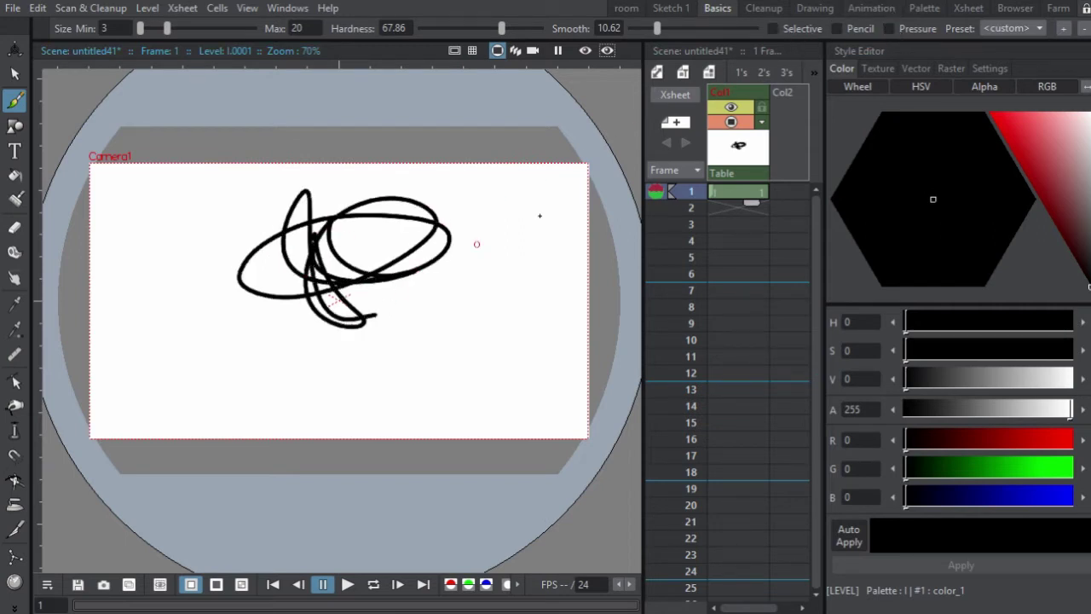
key("ctrl+z")
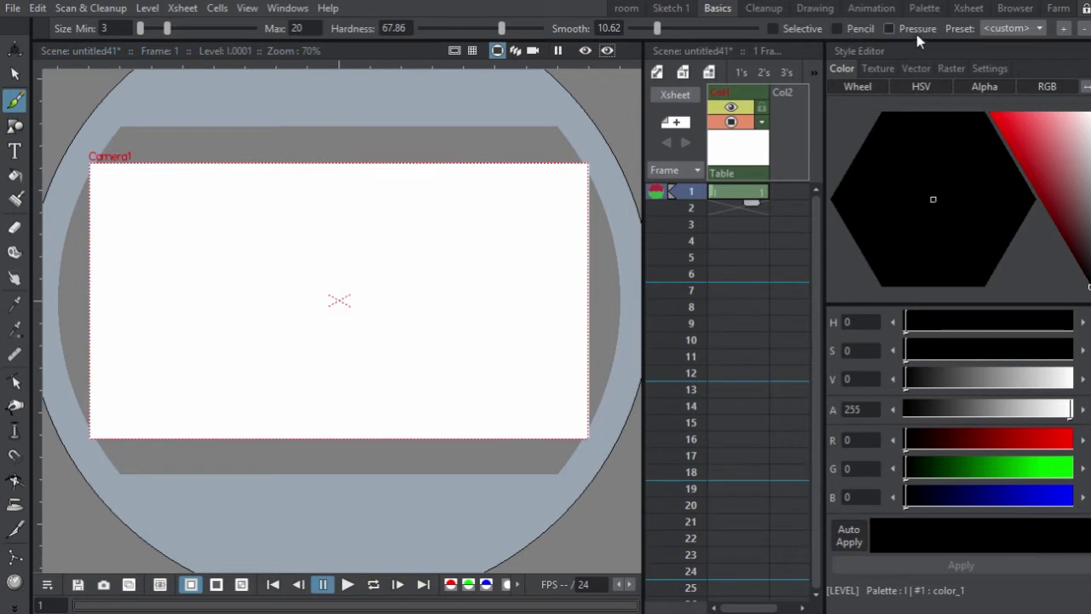
Re-enable brush Pressure and draw a smiley face with an oval head, two small eyes and a curved mouth
left_click_drag(445, 178, 388, 199)
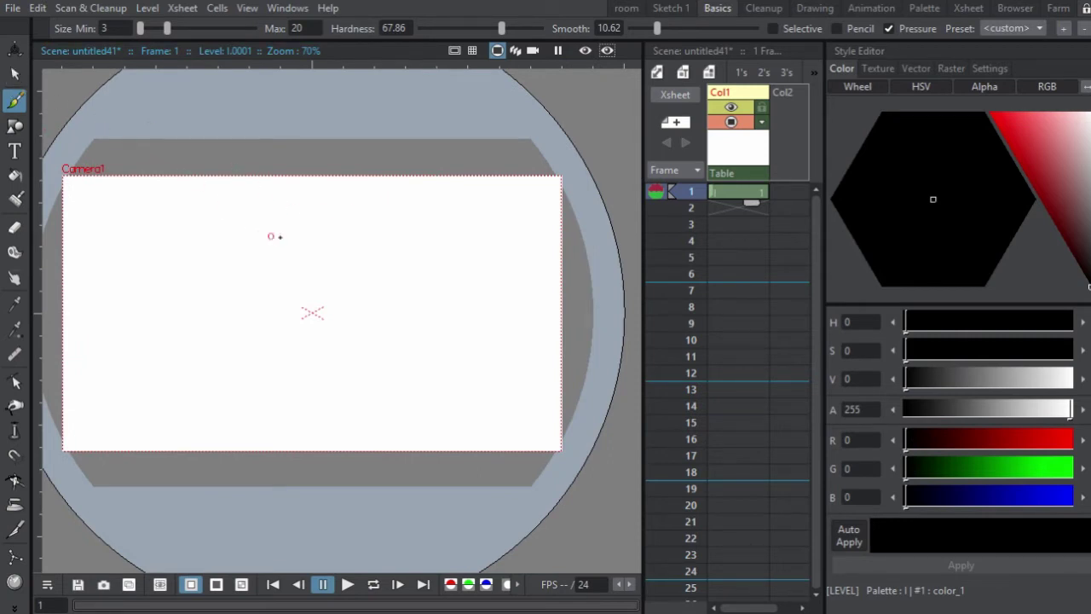
mouse_move(328, 220)
left_mouse_down()
mouse_move(254, 260)
mouse_move(339, 288)
left_mouse_up()
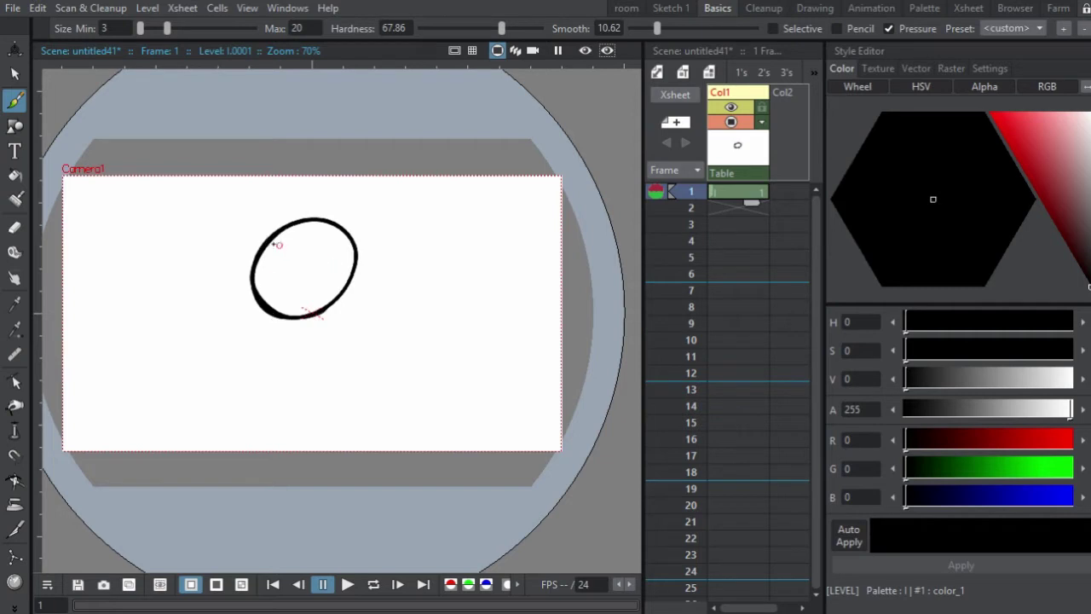
left_click_drag(277, 245, 321, 273)
key("ctrl+z")
scroll(256, 238, "up", 4)
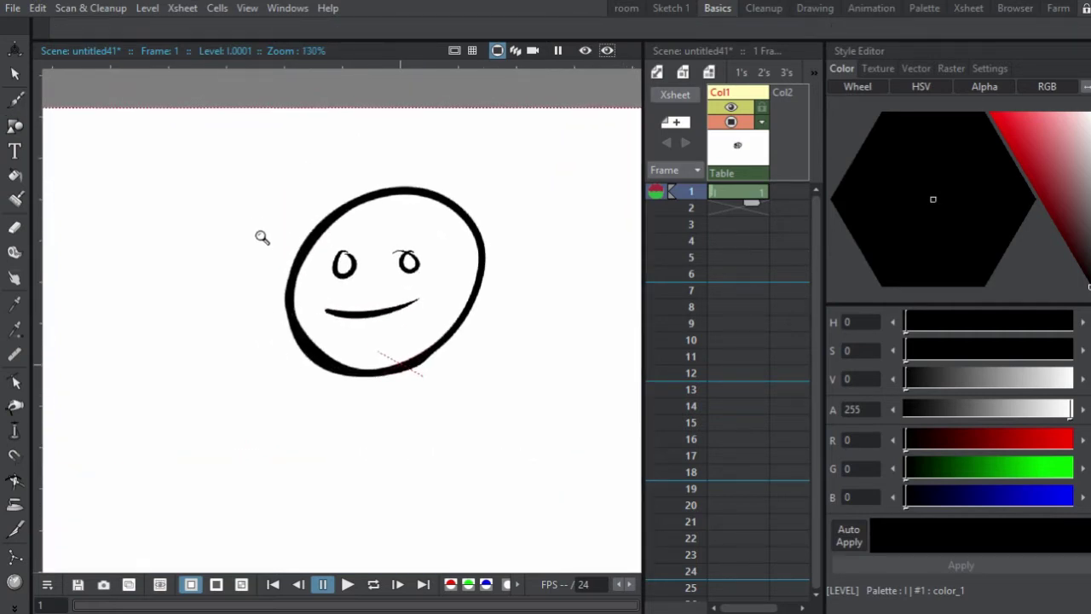
Outline the face's right eye with a Freehand selection
key("s")
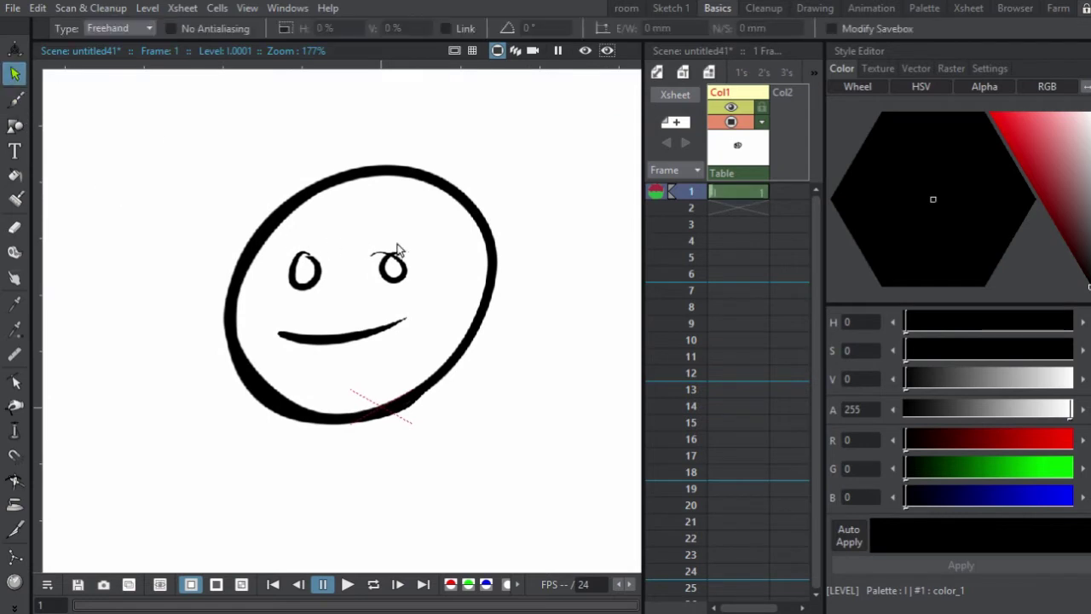
mouse_move(396, 249)
left_mouse_down()
mouse_move(432, 260)
mouse_move(408, 241)
left_mouse_up()
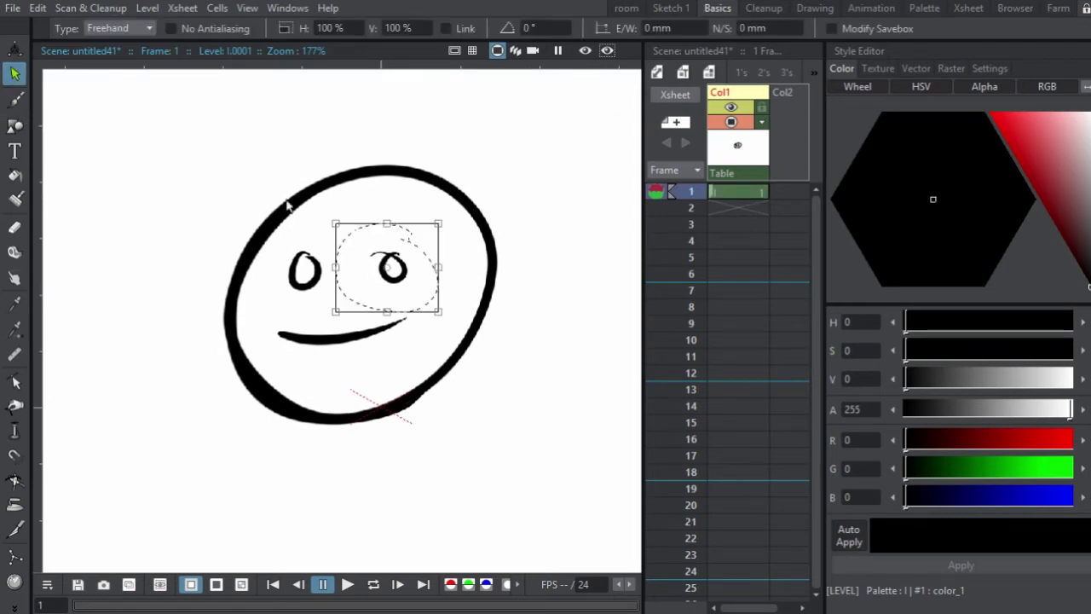
left_click(22, 99)
left_click(21, 76)
left_click_drag(280, 152, 250, 127)
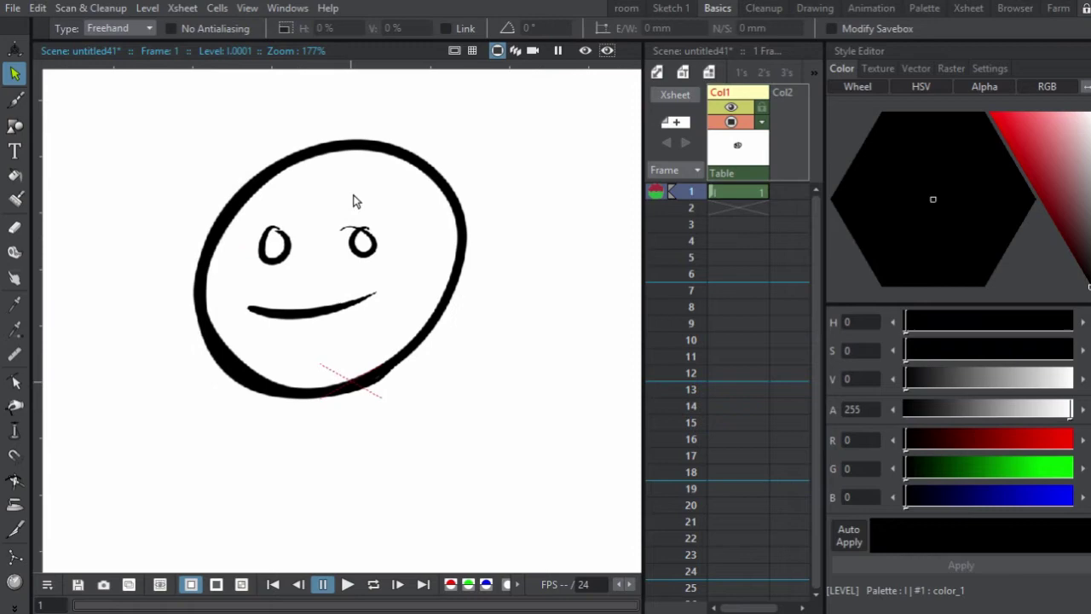
mouse_move(372, 196)
left_mouse_down()
mouse_move(304, 233)
mouse_move(405, 254)
mouse_move(311, 211)
mouse_move(376, 257)
left_mouse_up()
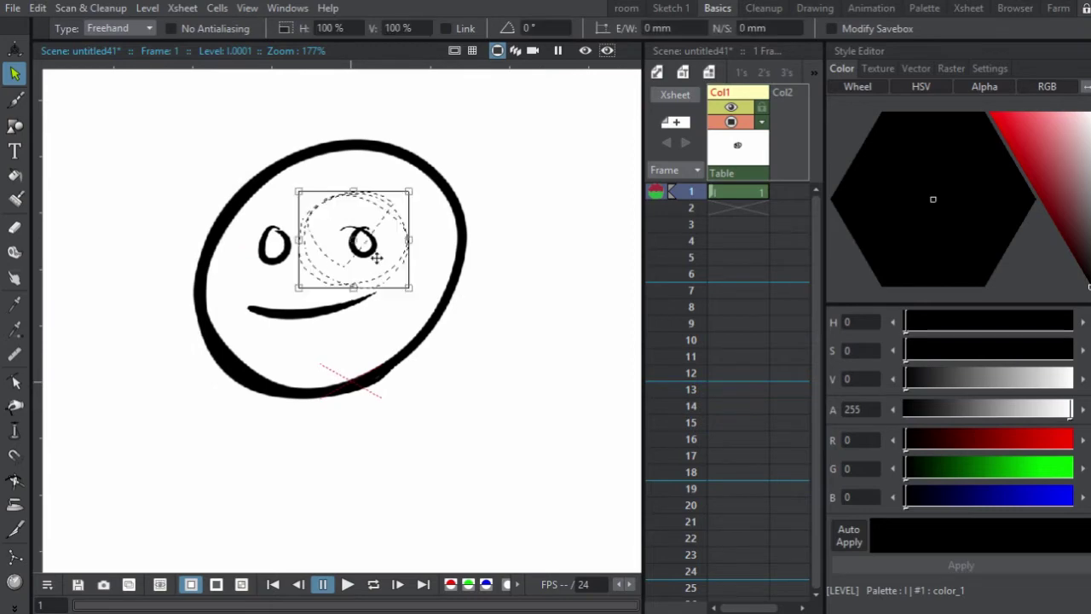
Try a Rectangular selection around the face's right eye, stretch it from its corner, and undo the change
left_click(129, 31)
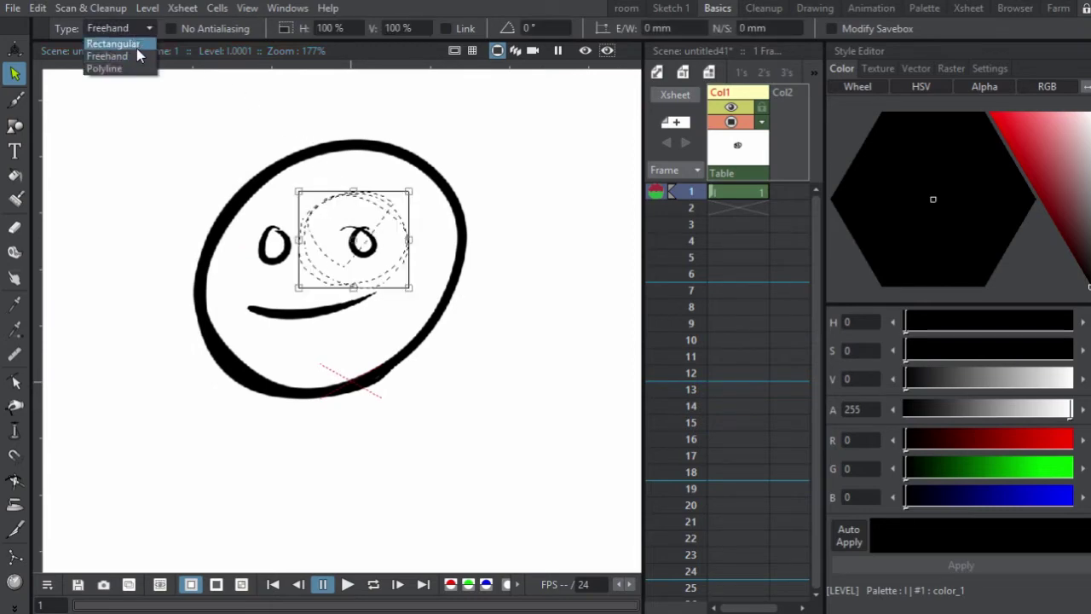
left_click(128, 39)
left_click(311, 182)
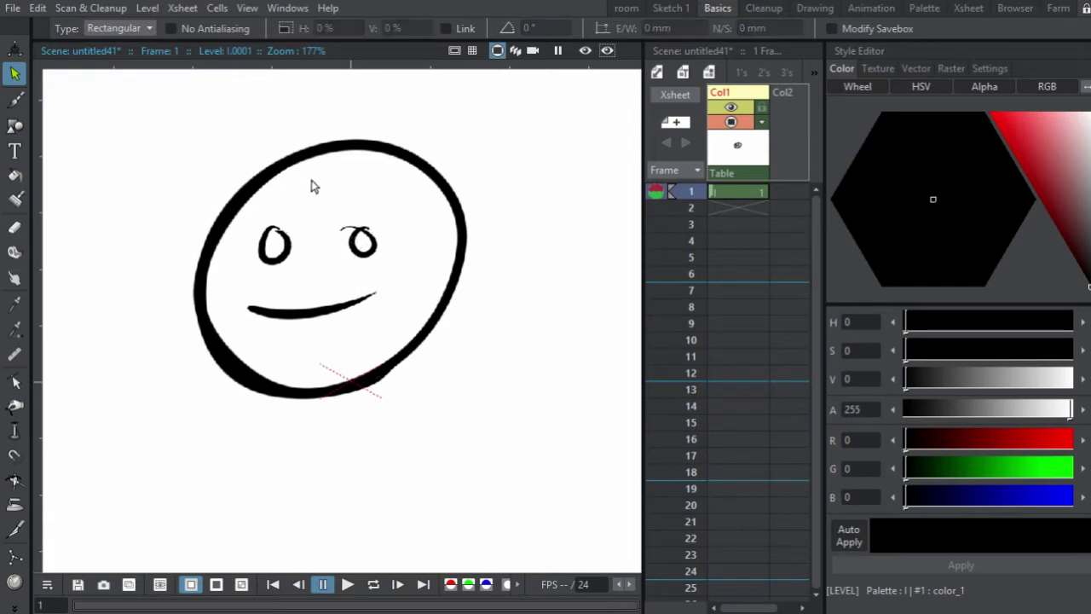
left_click_drag(306, 178, 418, 279)
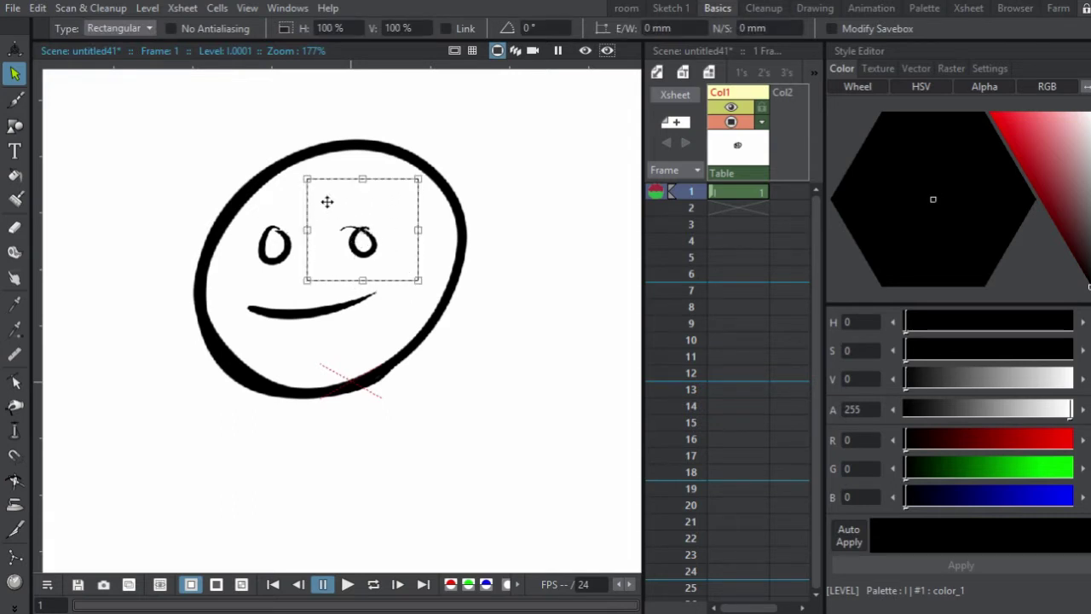
left_click_drag(420, 177, 495, 104)
key("ctrl+z")
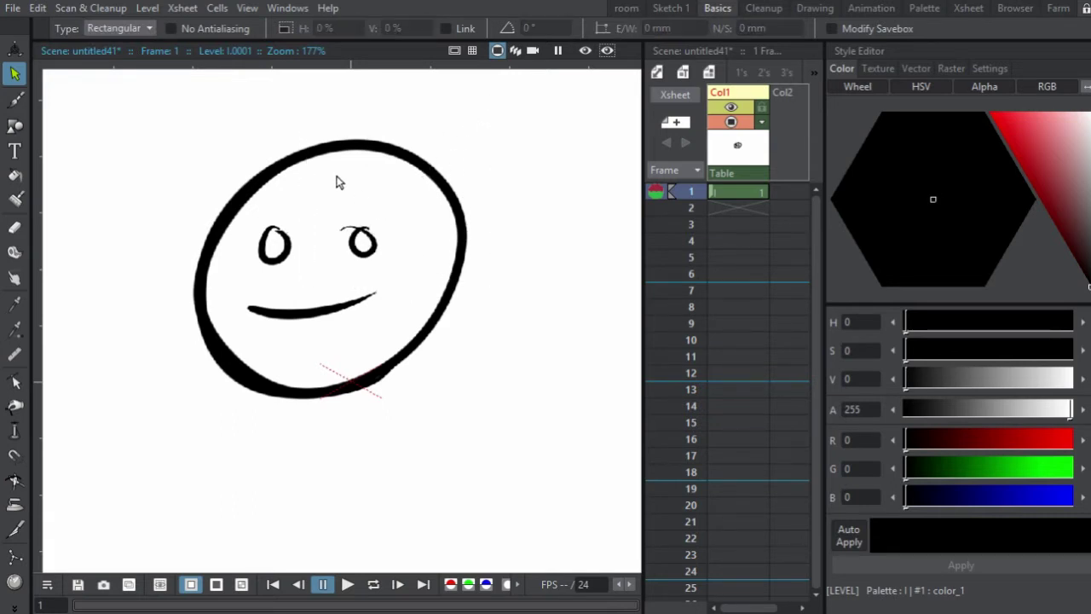
Try a Polyline selection around the right eye, scale it to 96.85% by 108.93%, and undo the scaling
left_click(134, 28)
left_click(136, 69)
left_click(345, 186)
left_click(315, 243)
left_click(421, 257)
left_click(399, 212)
left_click(366, 206)
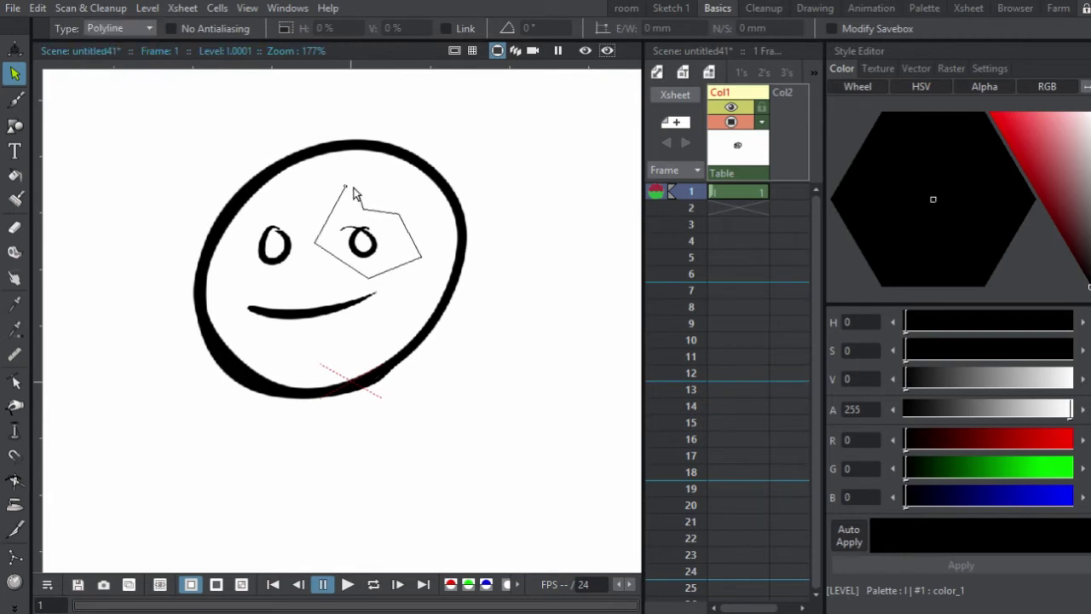
left_click(345, 187)
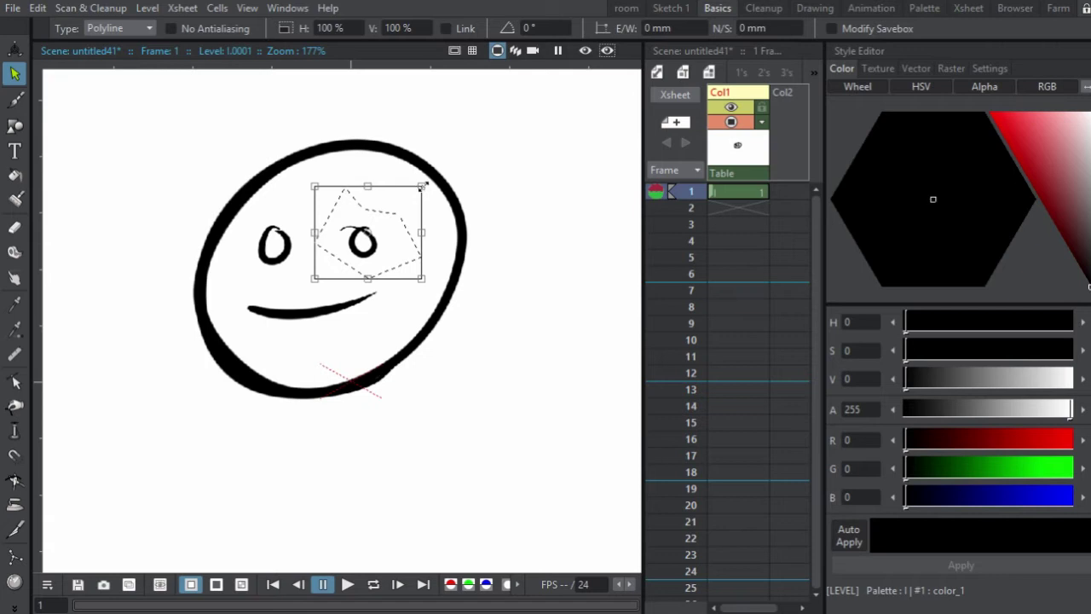
mouse_move(422, 184)
left_mouse_down()
mouse_move(506, 97)
mouse_move(421, 187)
mouse_move(418, 178)
left_mouse_up()
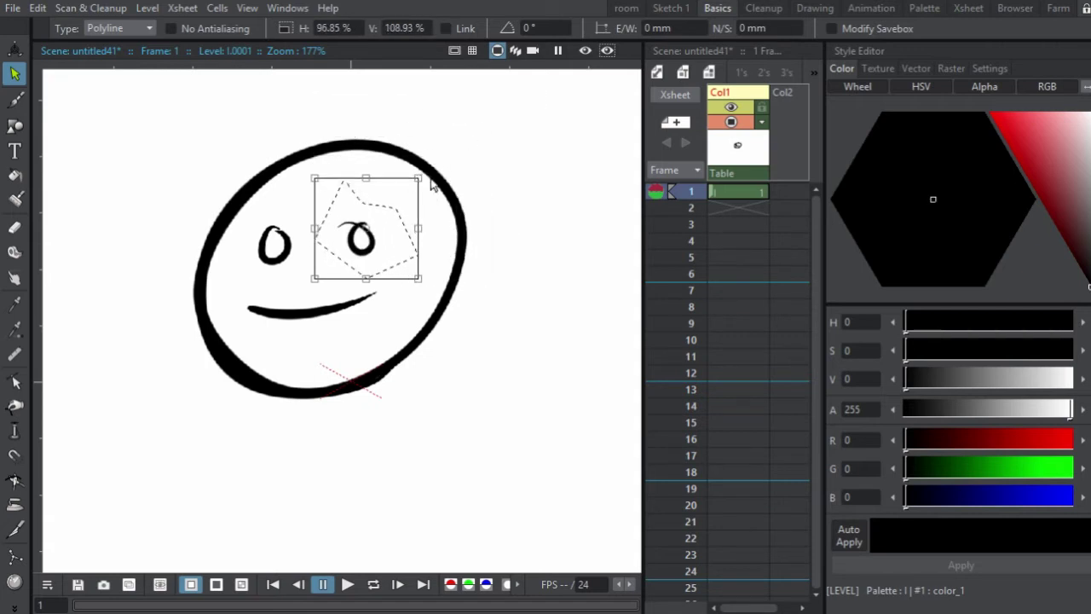
key("ctrl+z")
left_click(91, 8)
left_click(203, 71)
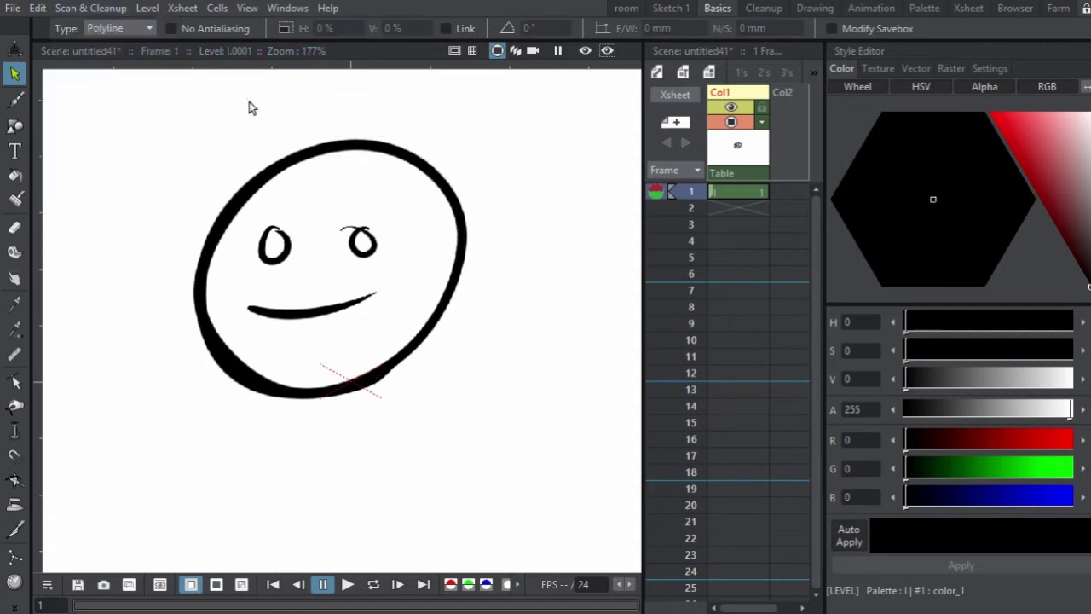
Set the selection type back to Freehand and lasso the face's right eye again
left_click(132, 28)
left_click(140, 58)
mouse_move(345, 183)
left_mouse_down()
mouse_move(398, 271)
mouse_move(342, 191)
left_mouse_up()
left_click_drag(412, 186, 453, 149)
left_click(242, 264)
mouse_move(243, 264)
left_mouse_down()
mouse_move(332, 181)
mouse_move(337, 220)
mouse_move(341, 189)
left_mouse_up()
Switch to the Geometric tool, draw a vertical line of thickness 3 beside the face, and undo it
left_click(14, 125)
key("shift+space")
left_click_drag(272, 160, 290, 180)
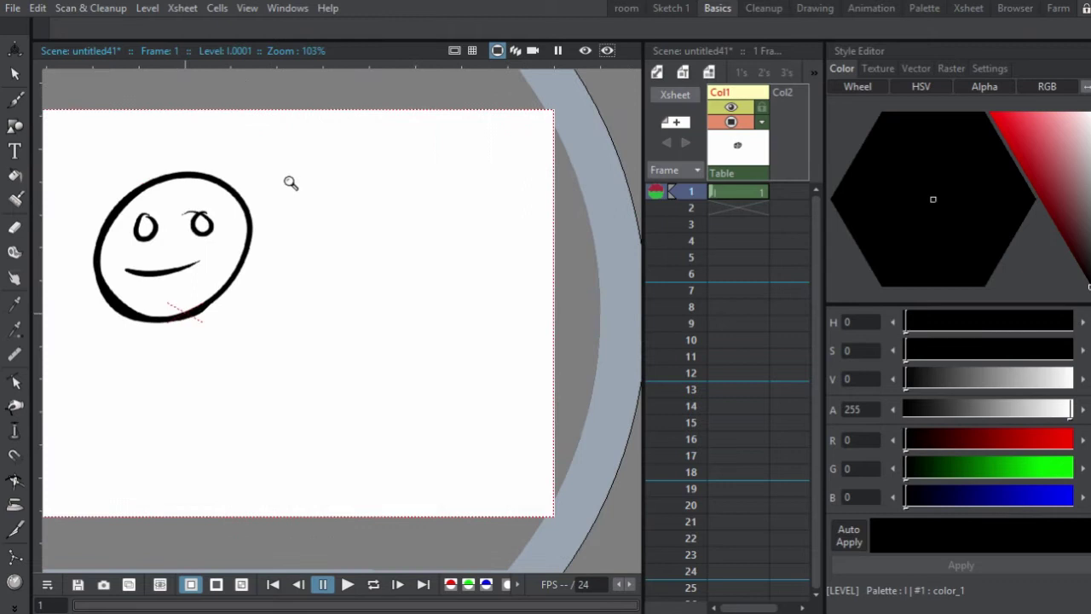
left_click(14, 125)
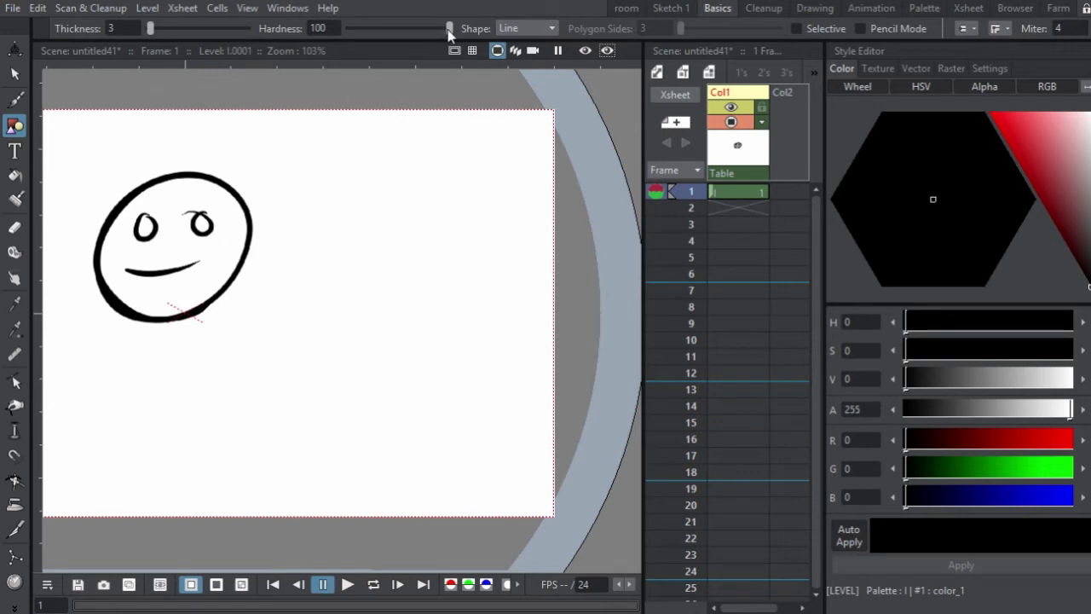
mouse_move(449, 33)
left_mouse_down()
mouse_move(434, 29)
mouse_move(449, 31)
left_mouse_up()
left_click_drag(366, 218, 366, 440)
left_click_drag(378, 173, 394, 85)
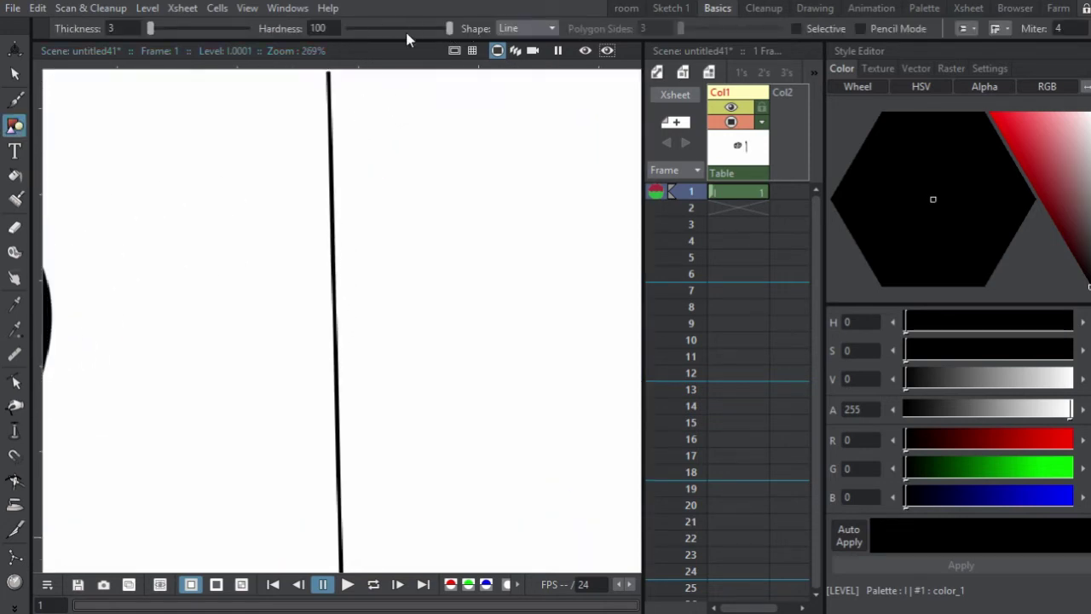
key("ctrl+z")
Set the Geometric tool's thickness to 25 and draw a vertical line beside the face
left_click_drag(157, 34, 171, 29)
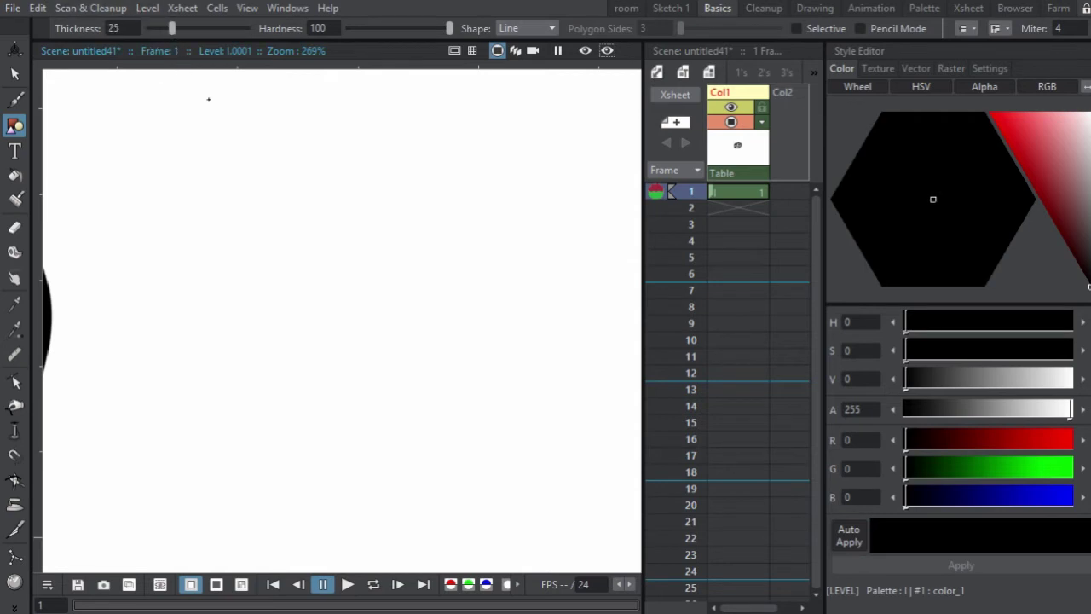
scroll(248, 151, "down", 3)
left_click_drag(366, 103, 358, 387)
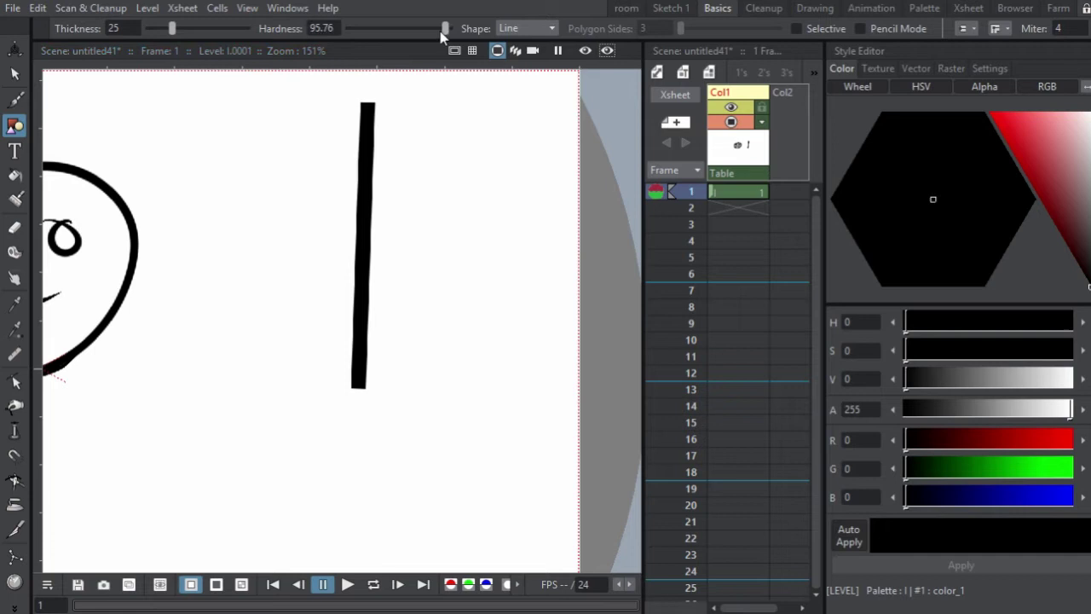
Try drawing vertical lines with hardness lowered to 45.76, and undo all the lines beside the face
left_click_drag(439, 31, 390, 30)
left_click_drag(432, 109, 408, 361)
key("ctrl+z")
left_click_drag(425, 115, 403, 426)
key("ctrl+z")
key("ctrl+z")
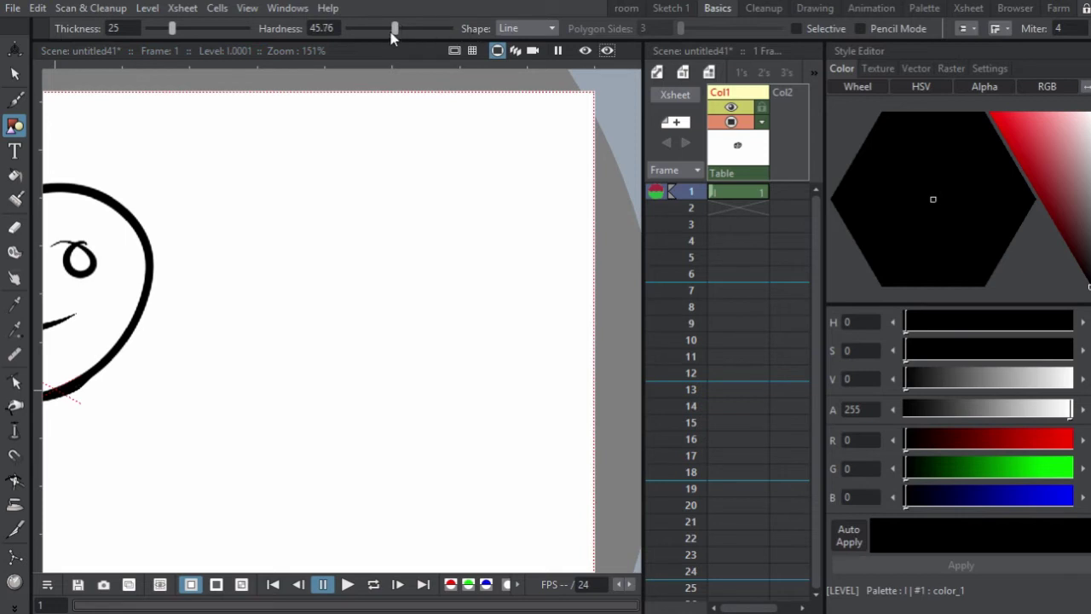
Restore hardness to 100 and draw a nearly square rectangle beside the face
left_click_drag(392, 30, 450, 31)
left_click(528, 28)
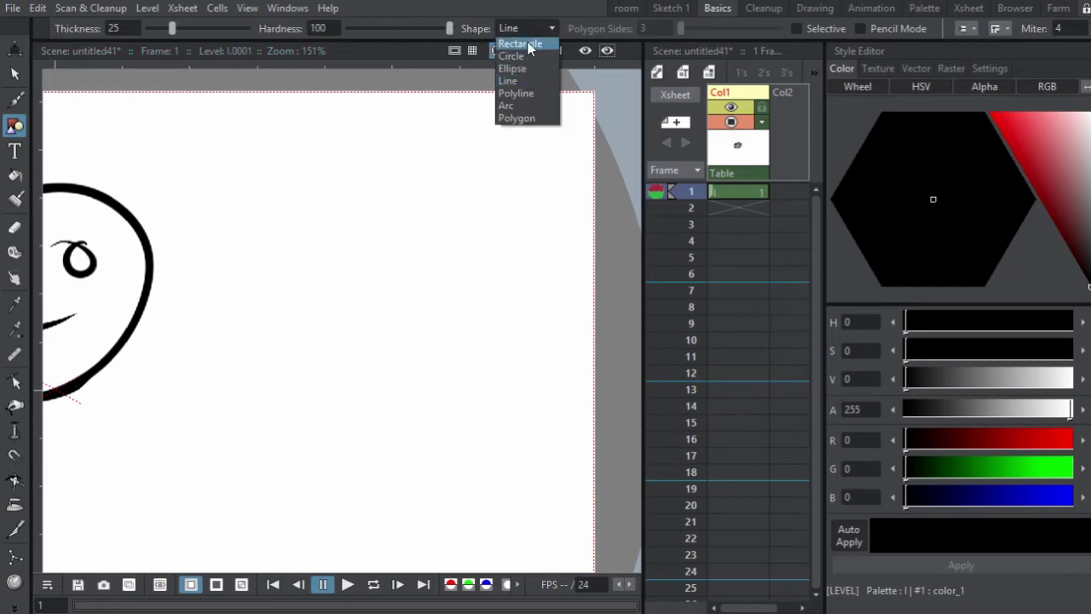
left_click(528, 45)
left_click_drag(332, 170, 485, 346)
Set the Geometric tool's hardness to 72.88 and draw a large circle between the face and the rectangle
left_click_drag(450, 30, 423, 33)
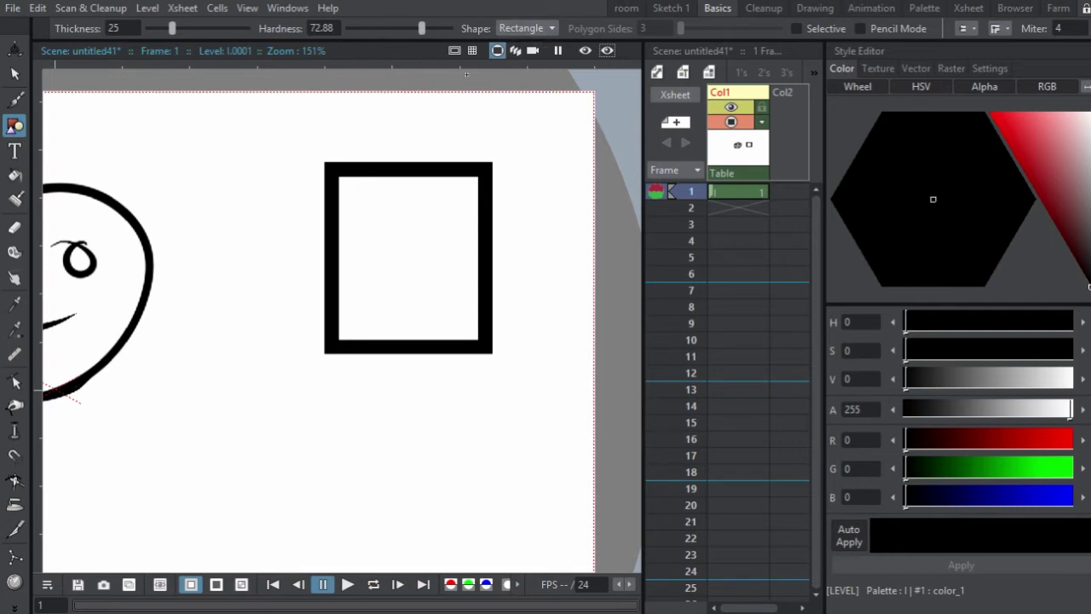
left_click_drag(404, 141, 502, 99)
left_click(527, 29)
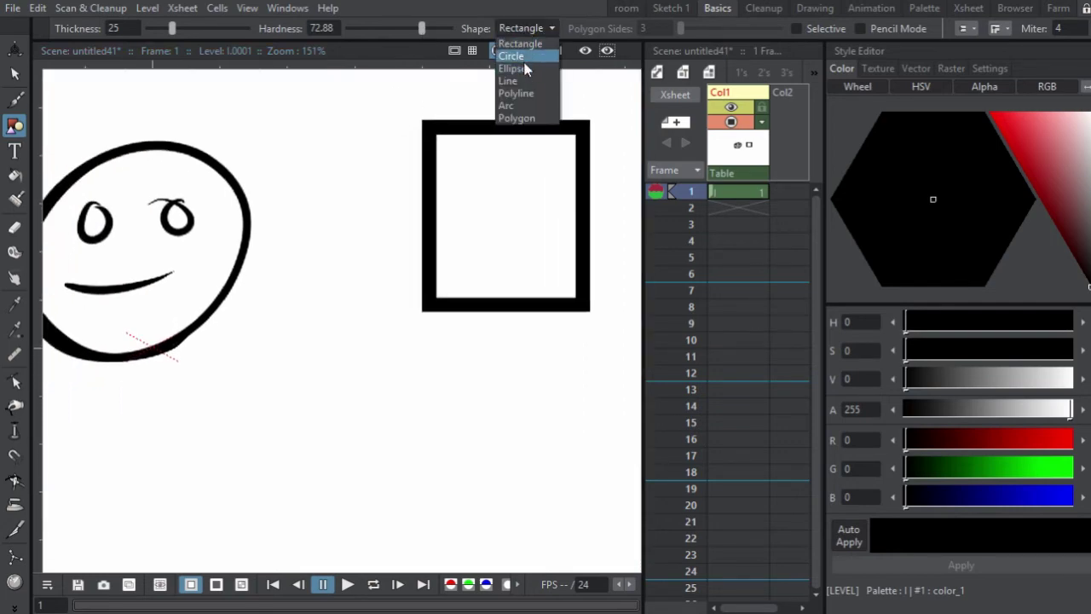
left_click(524, 58)
mouse_move(320, 161)
left_mouse_down()
mouse_move(402, 314)
mouse_move(394, 399)
left_mouse_up()
key("shift+space")
left_click_drag(402, 305, 421, 256)
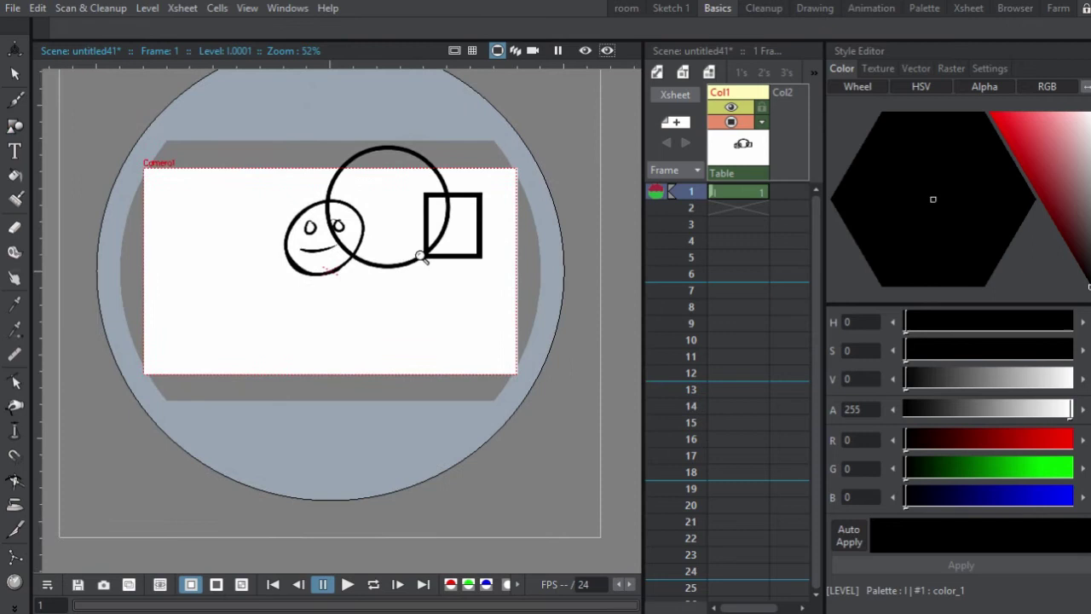
scroll(421, 258, "up", 2)
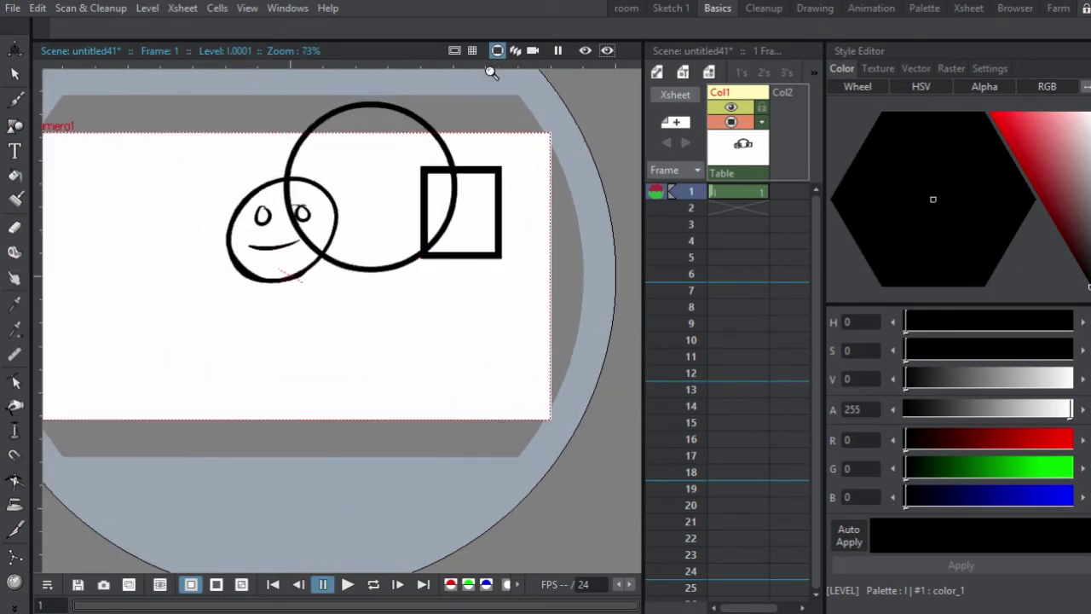
Draw a nearly round ellipse below the large circle, and a small circle on the far side of the face
left_click(14, 126)
left_click(526, 28)
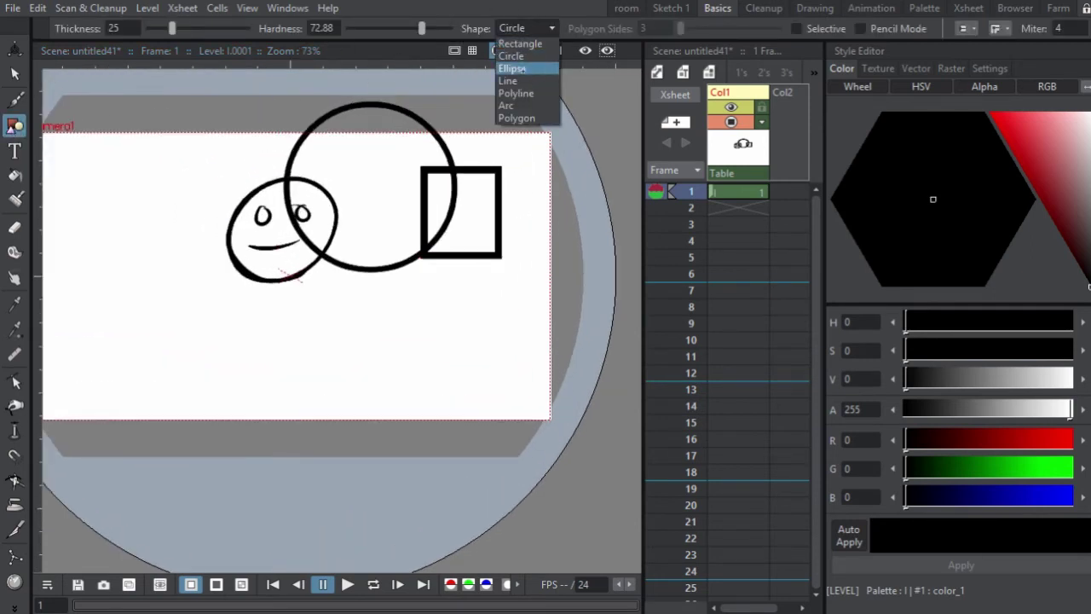
left_click(515, 68)
left_click_drag(404, 343, 503, 414)
left_click(552, 29)
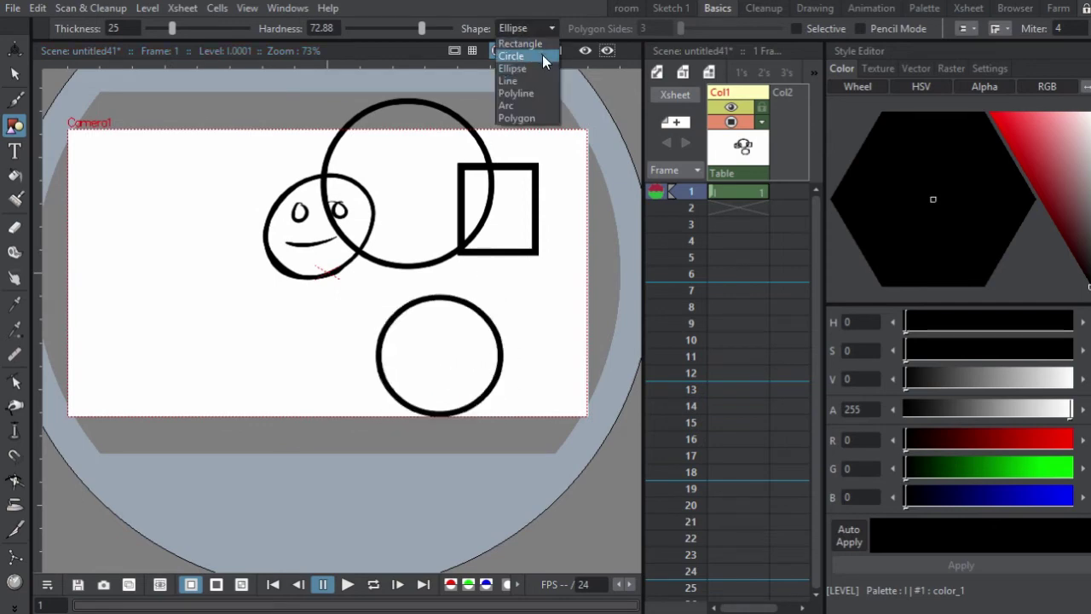
left_click(518, 56)
left_click_drag(184, 178, 218, 215)
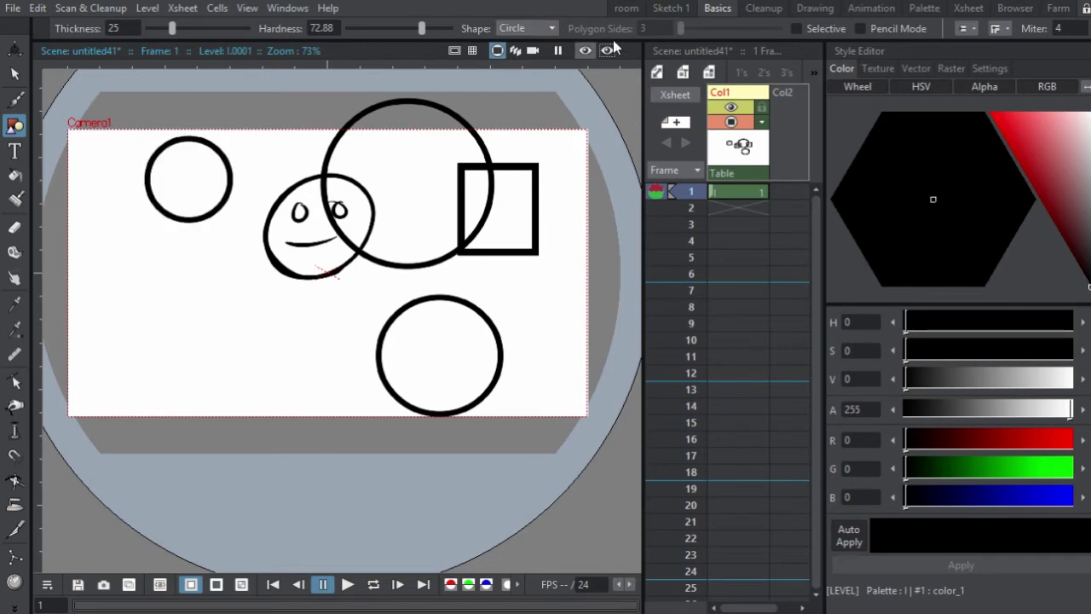
Draw a self-crossing polyline with both straight and curved segments below the small circle
left_click(530, 28)
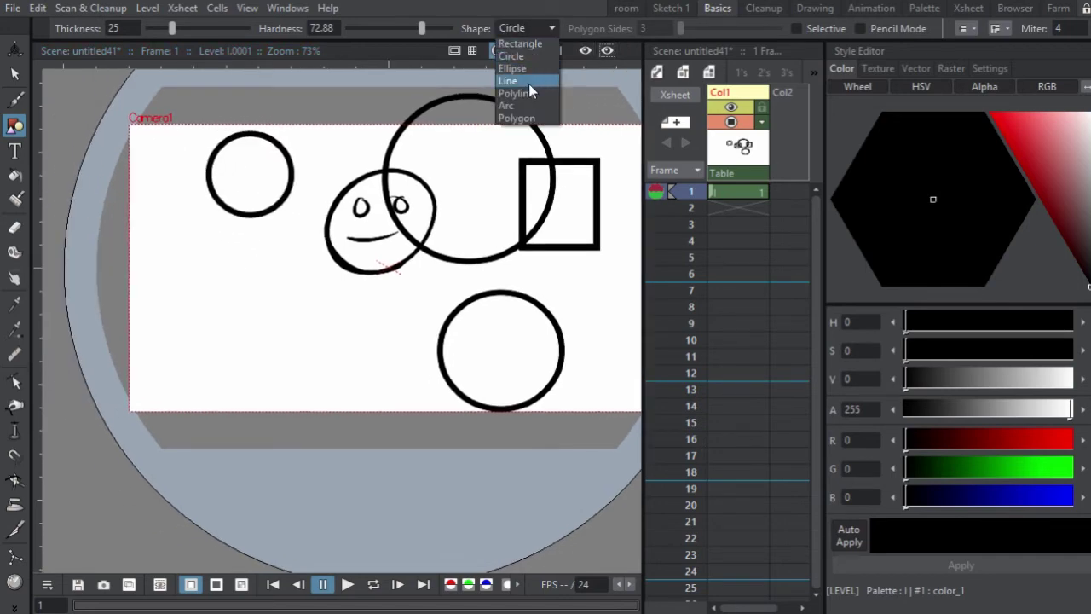
left_click(529, 81)
left_click(520, 28)
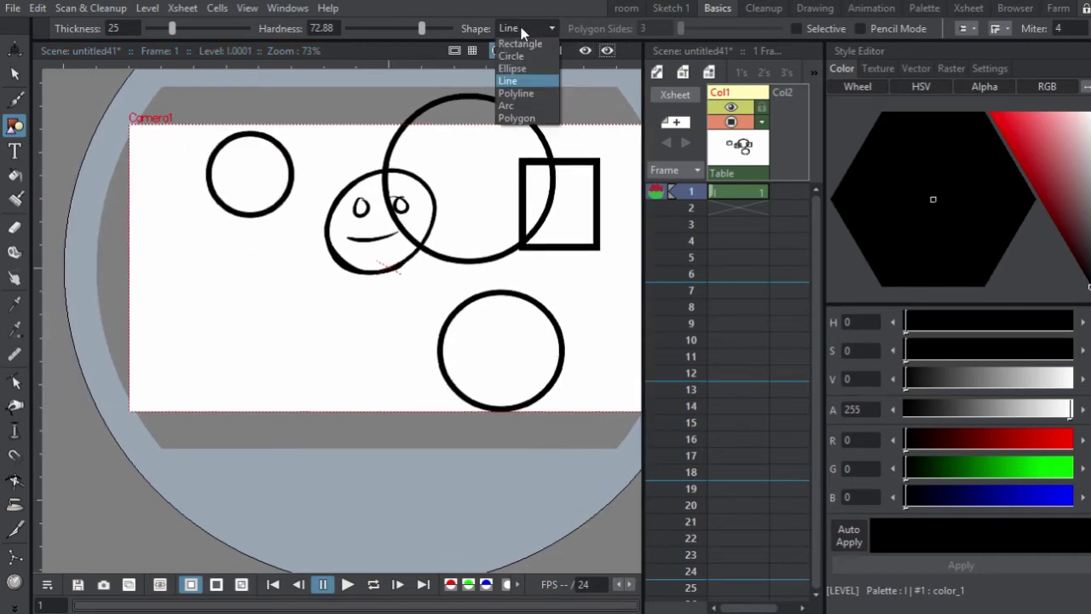
left_click(522, 94)
left_click_drag(249, 267, 313, 371)
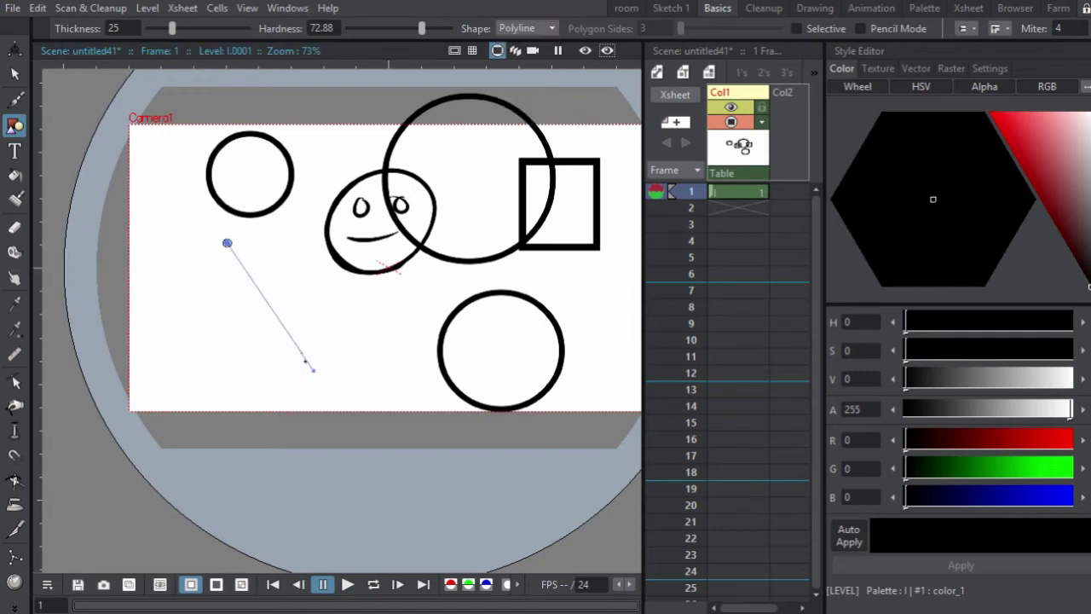
left_click(239, 370)
left_click(169, 298)
left_click_drag(220, 342, 363, 402)
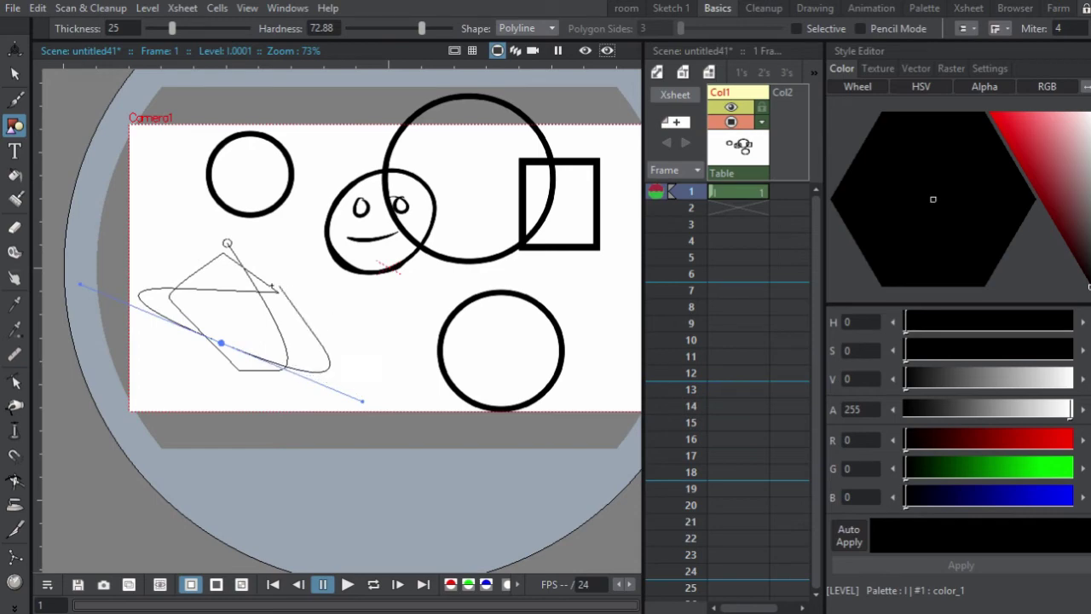
left_click(270, 309)
left_click_drag(311, 288, 329, 290)
left_click(369, 307)
left_click(353, 386)
left_click(268, 315)
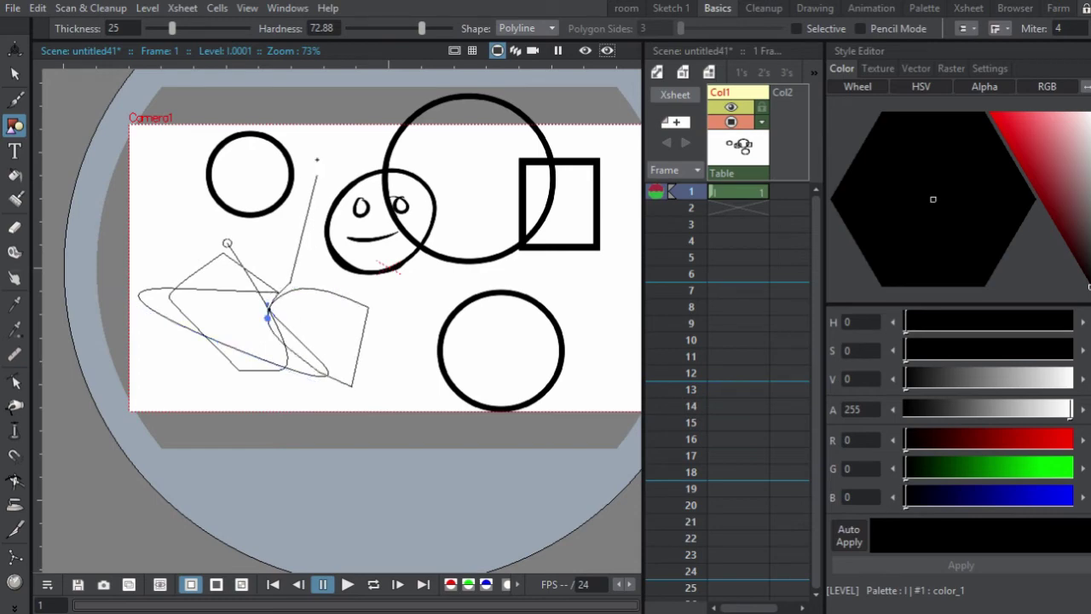
double_click(294, 215)
Draw an upward-bulging arc above the face, ending inside the large circle
left_click_drag(339, 210, 366, 221)
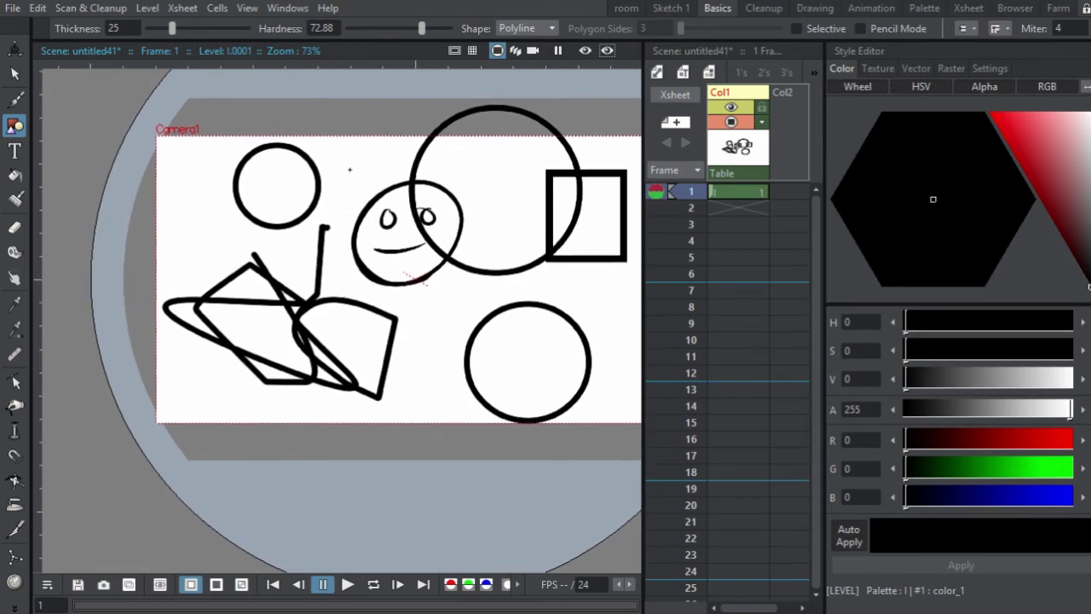
left_click(527, 28)
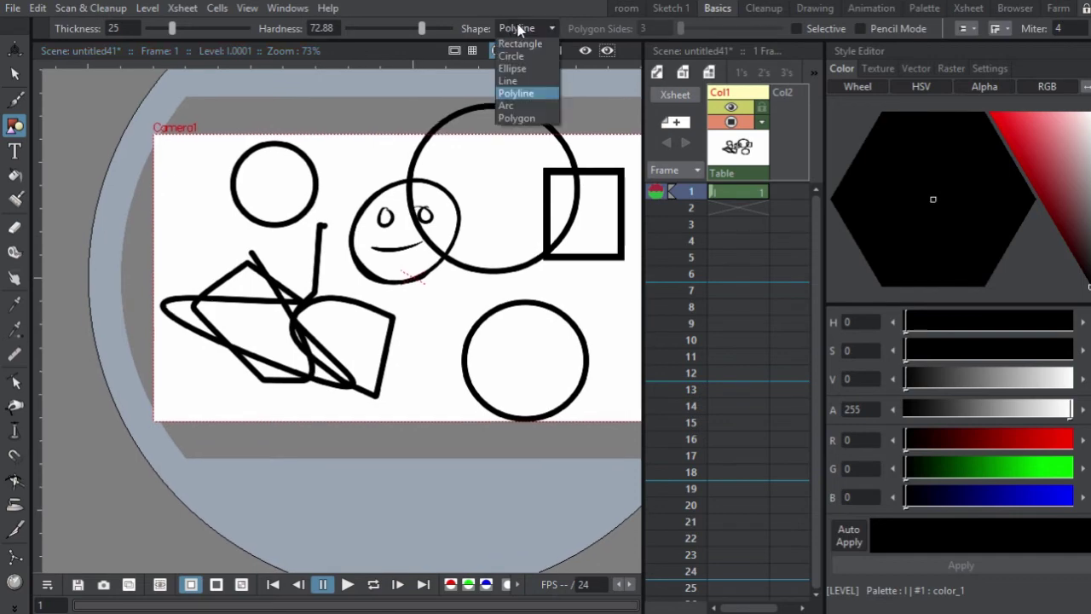
left_click(522, 104)
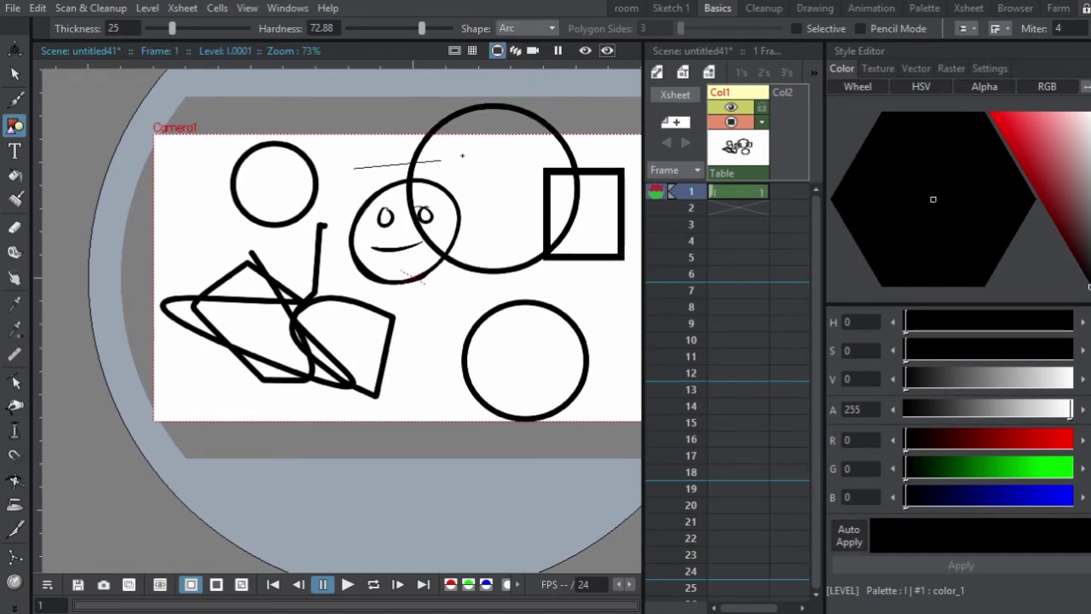
left_click_drag(462, 156, 512, 182)
left_click(443, 113)
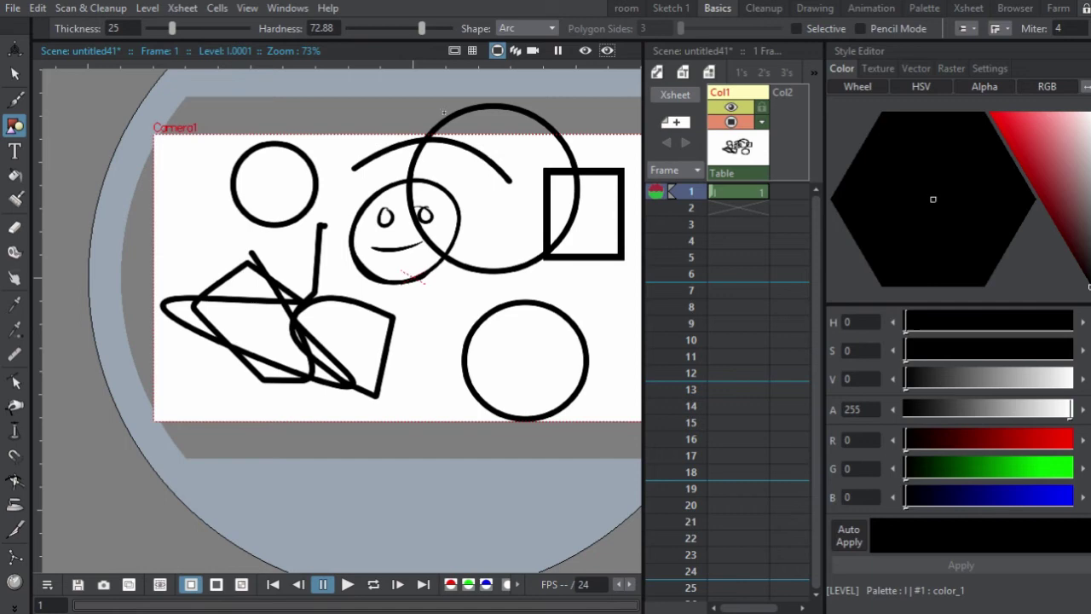
Draw three triangles of different sizes near the lower ellipse using the Polygon shape with 3 sides
left_click(520, 28)
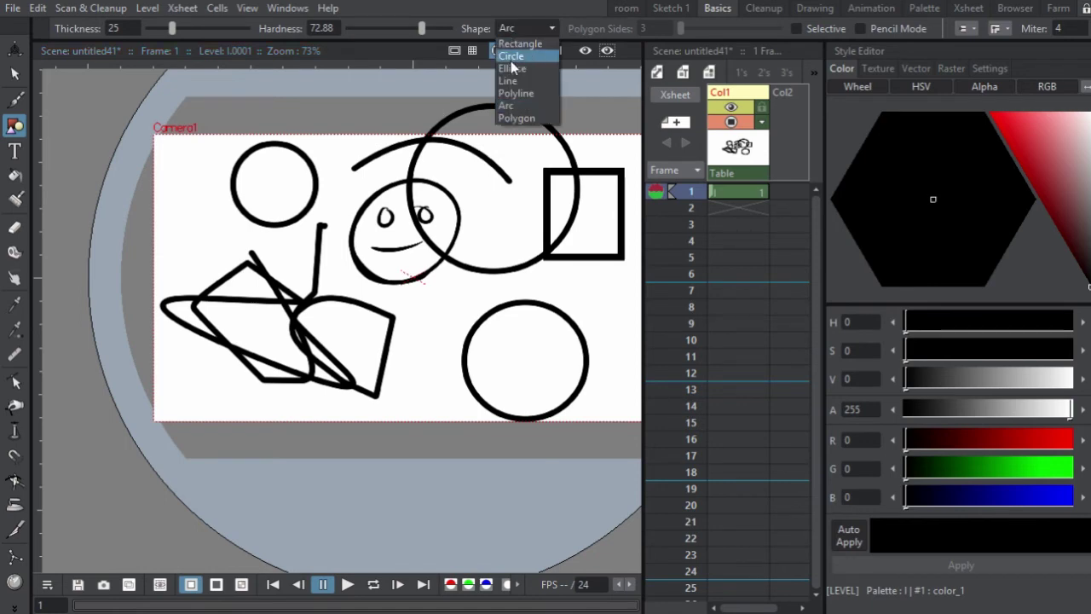
left_click(516, 117)
left_click_drag(437, 313, 411, 277)
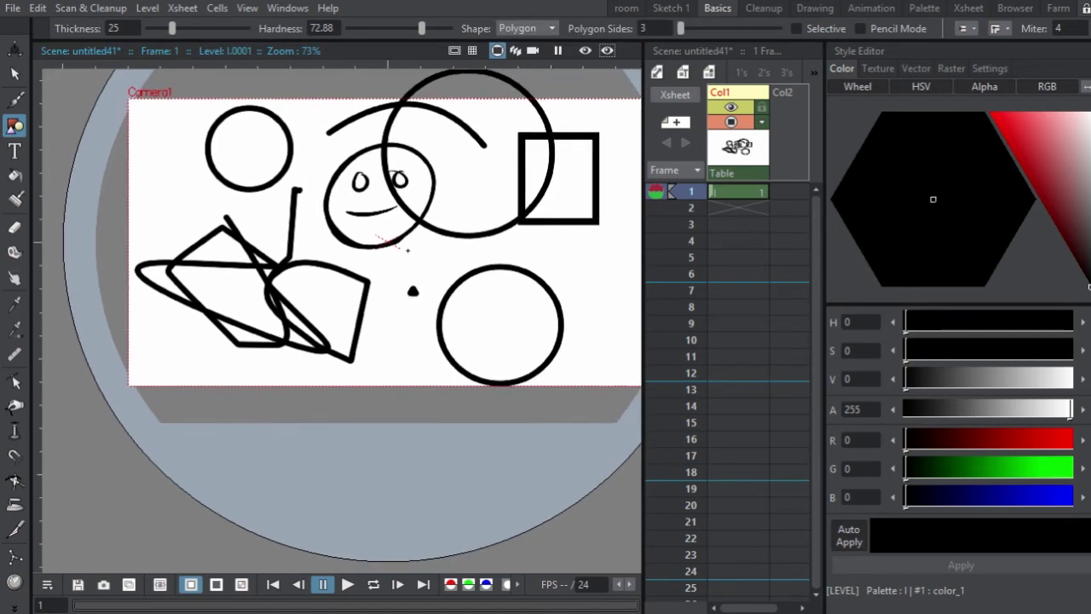
mouse_move(467, 230)
left_mouse_down()
mouse_move(510, 300)
mouse_move(483, 244)
mouse_move(532, 285)
left_mouse_up()
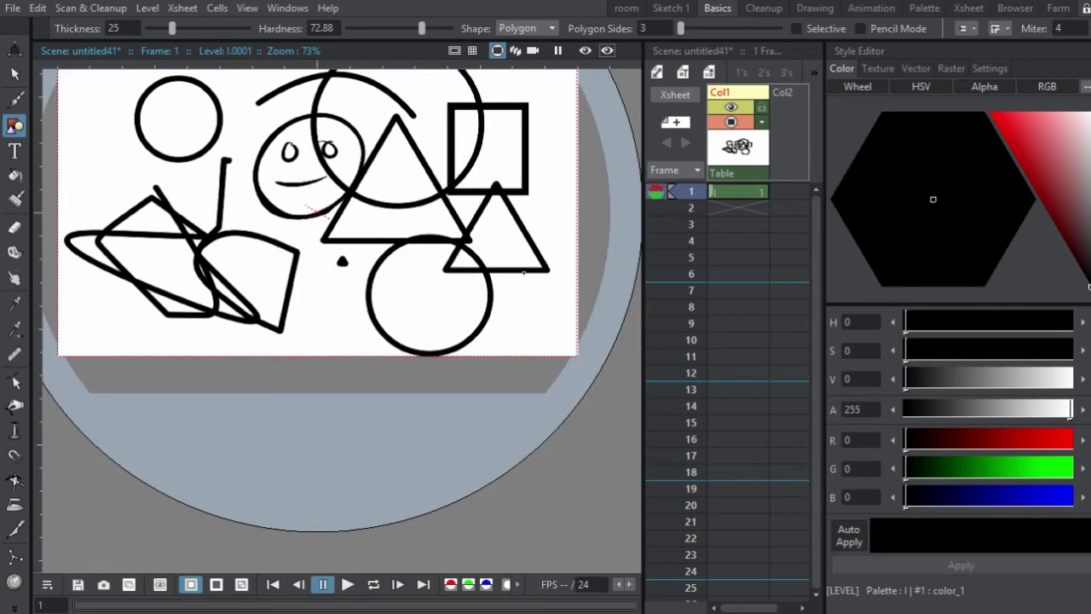
Undo all the geometric shapes drawn after the rectangle
key("ctrl+z")
key("ctrl+z")
key("ctrl+z")
key("ctrl+z")
key("ctrl+z")
key("ctrl+z")
key("ctrl+z")
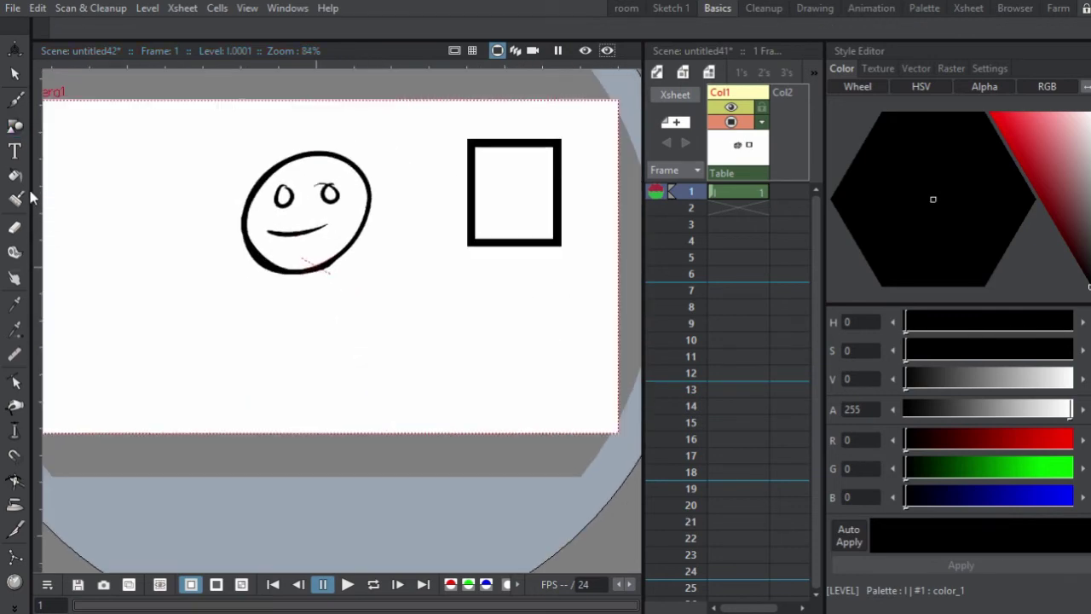
Activate the Fill tool and change the color_1 line style to a red with saturation 60 and value 78
left_click(14, 175)
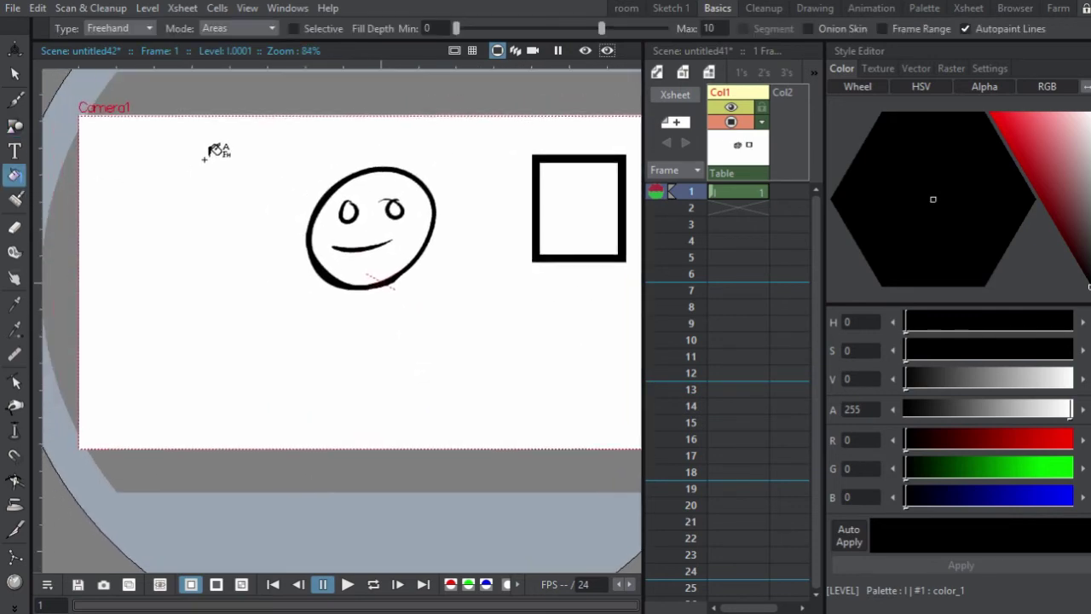
left_click_drag(1036, 166, 1043, 150)
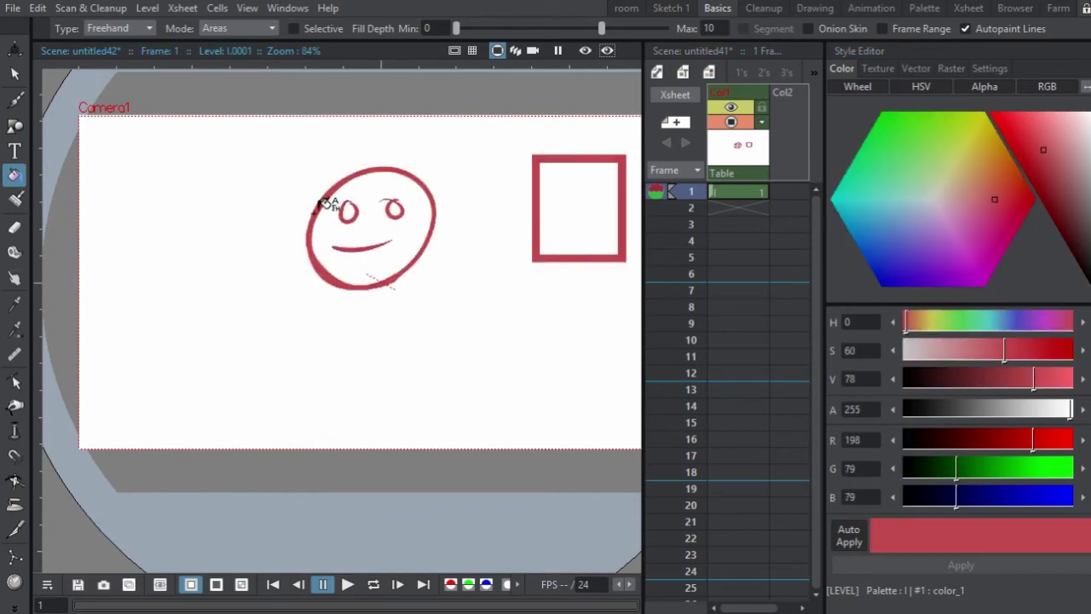
Add a new style to the level palette in the Palette room and make its color black
left_click(920, 7)
right_click(887, 153)
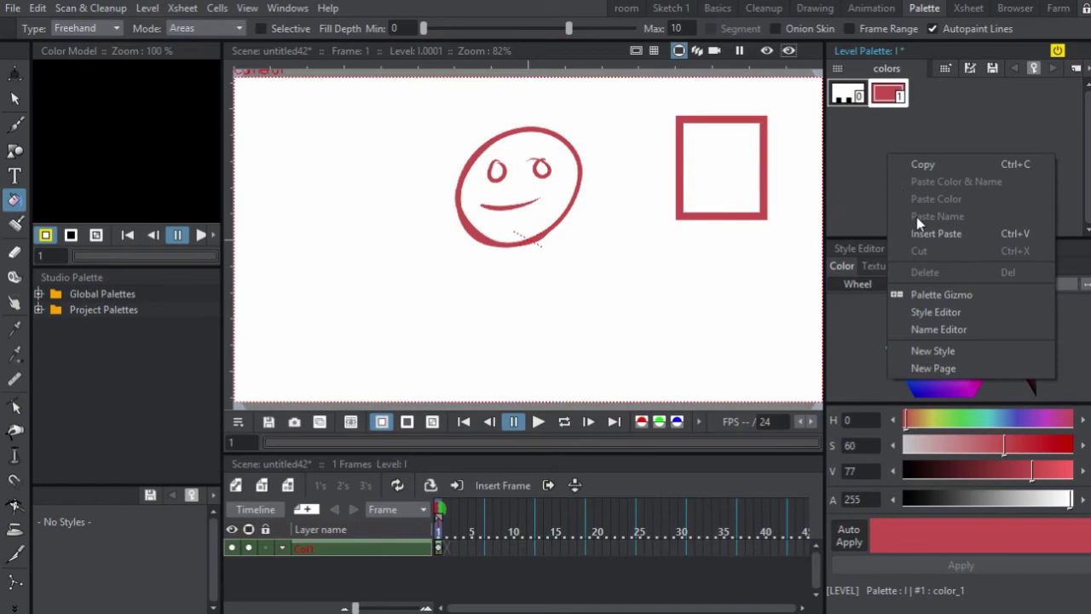
left_click(925, 351)
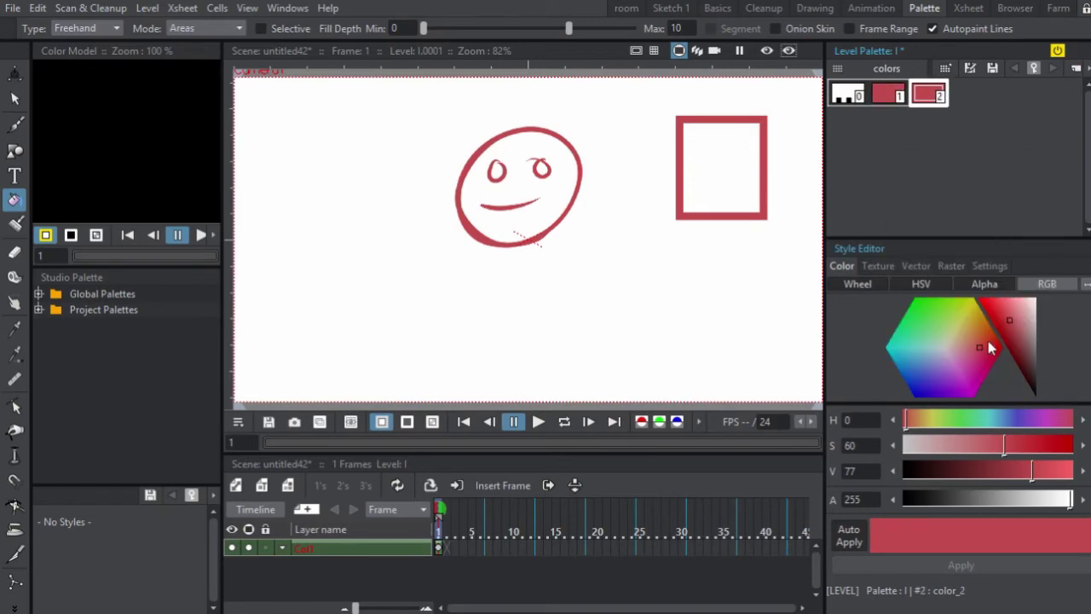
left_click_drag(988, 347, 1028, 399)
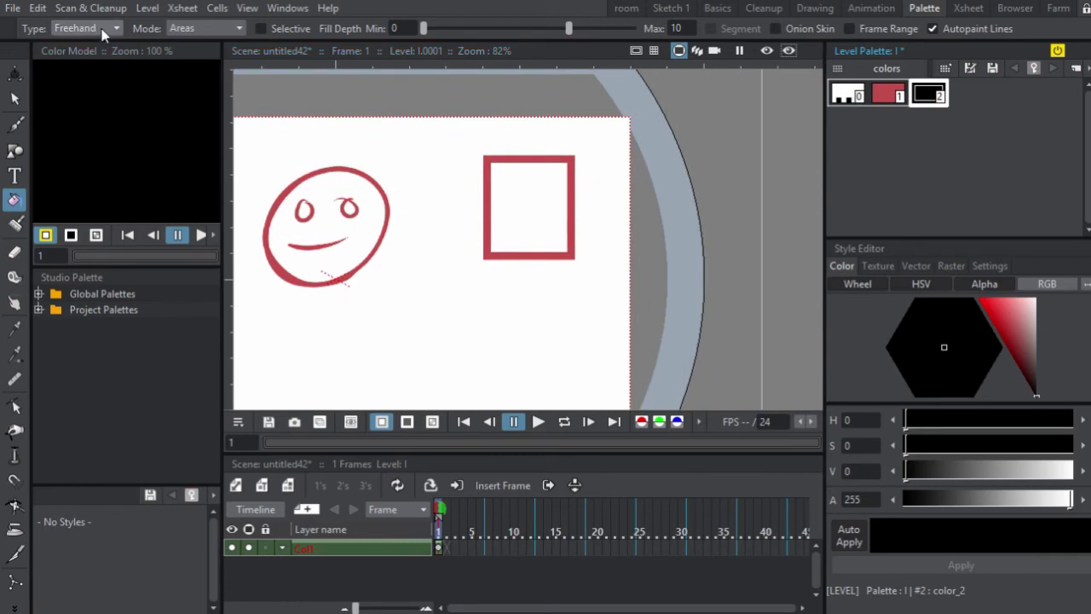
Fill the inside of the rectangle with black using the Normal fill type
left_click(109, 29)
left_click(108, 45)
left_click(552, 185)
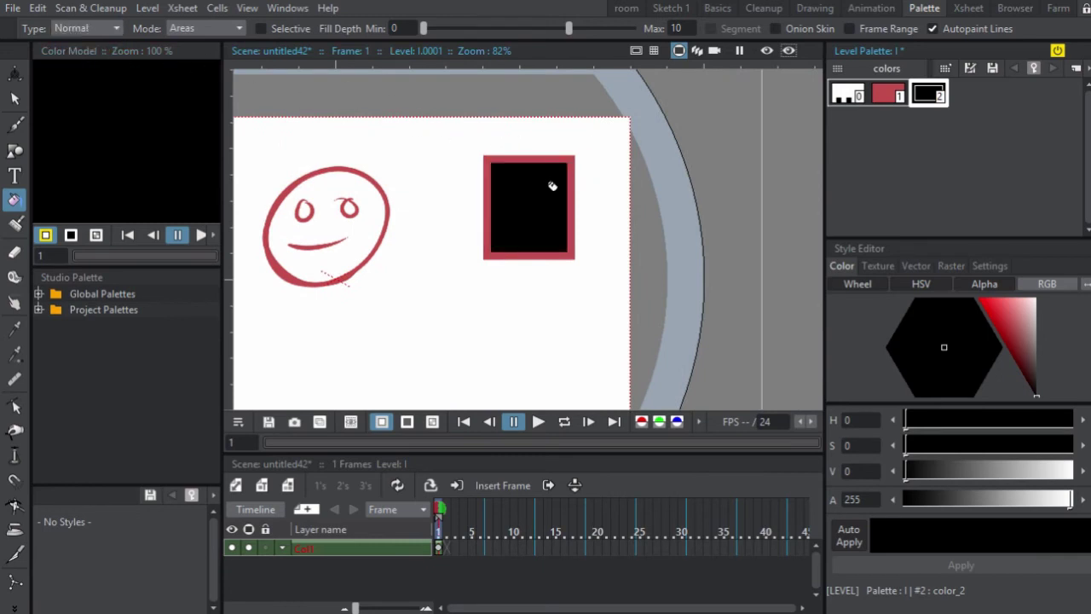
Fill both eyes of the face with black using the Rectangular and Freehand fill types
left_click(85, 28)
left_click(101, 55)
left_click_drag(451, 142, 554, 210)
mouse_move(341, 194)
left_mouse_down()
mouse_move(368, 219)
mouse_move(299, 173)
mouse_move(323, 194)
left_mouse_up()
left_click(85, 28)
left_click(93, 68)
Fill the whole face with black by outlining it with the Polyline fill type
left_click(112, 31)
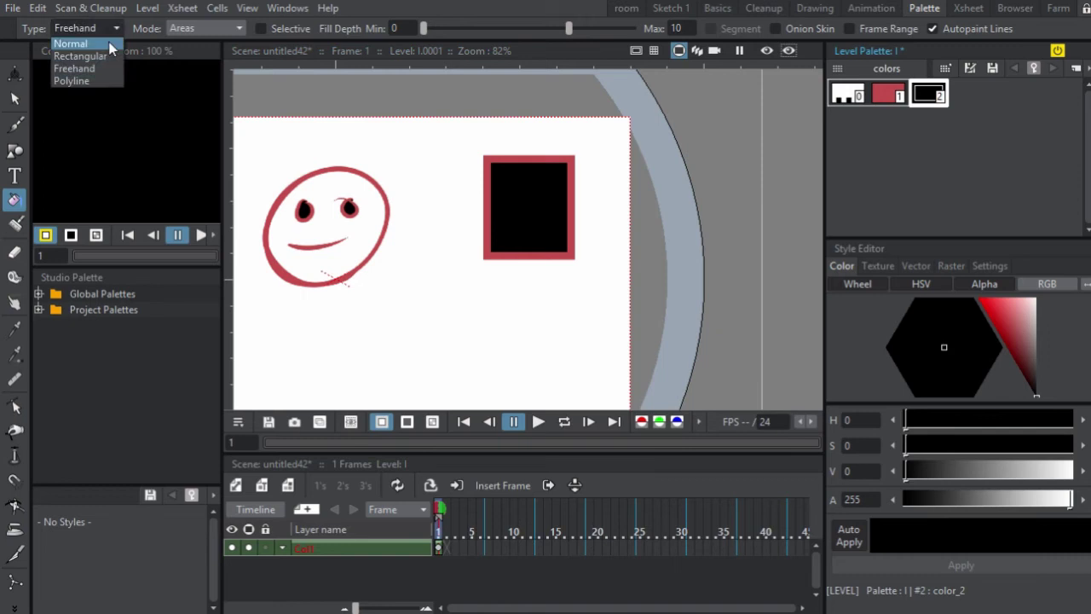
left_click(71, 80)
left_click(283, 171)
left_click(253, 279)
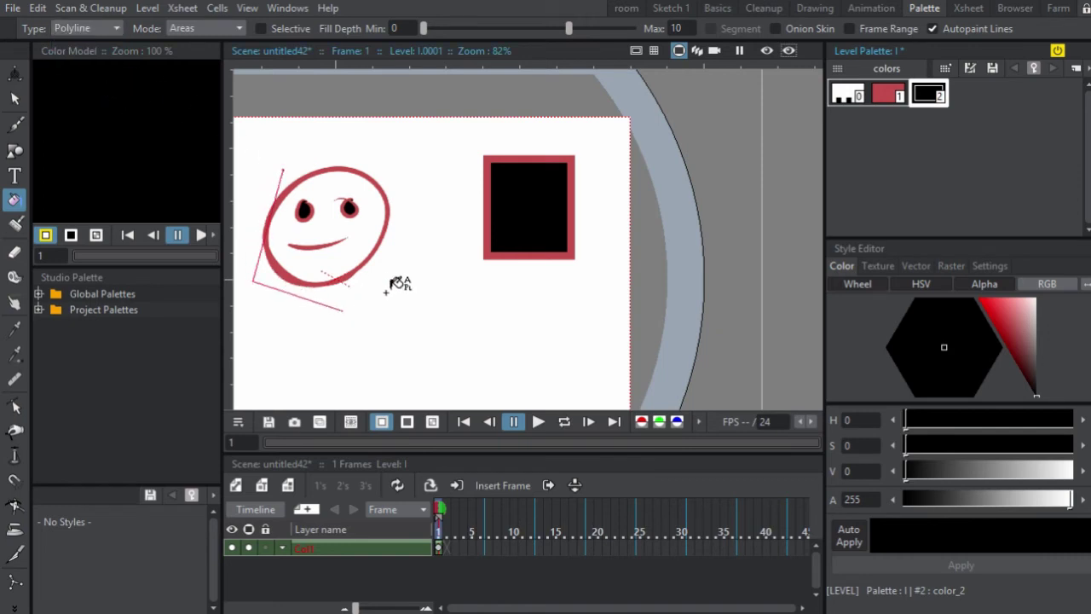
left_click(421, 277)
left_click(434, 208)
left_click(386, 160)
left_click(288, 159)
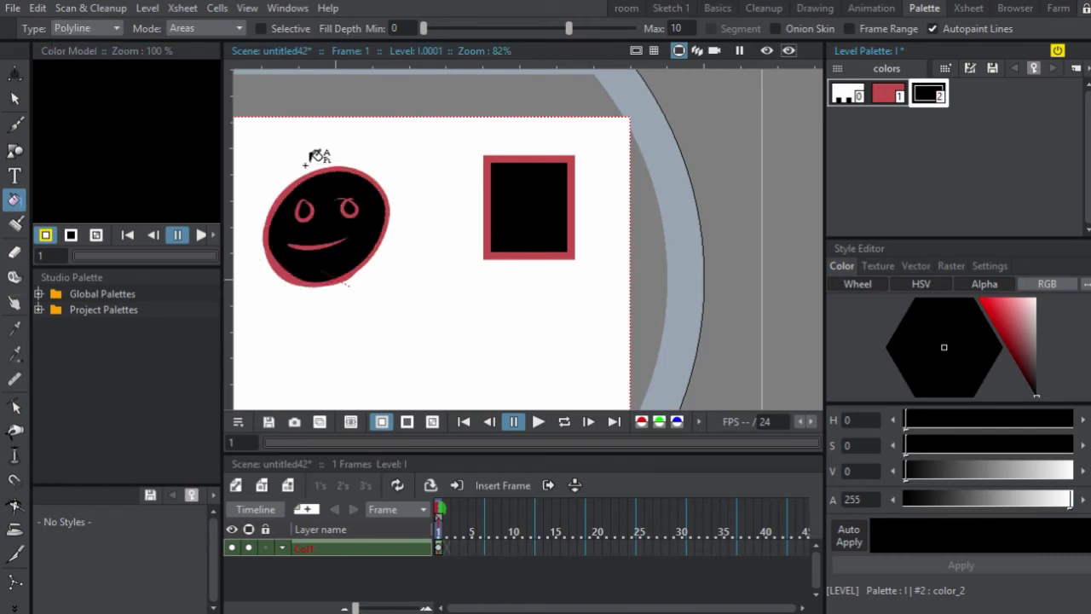
Return to the Basics room and activate the Eraser tool
scroll(520, 173, "up", 3)
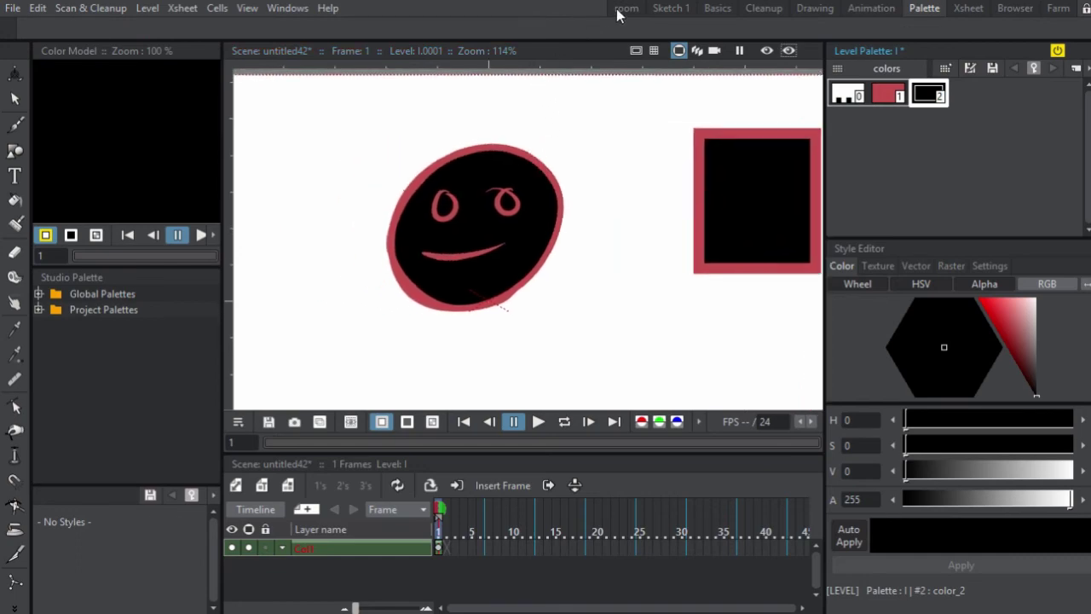
left_click(627, 7)
left_click(670, 7)
left_click(714, 8)
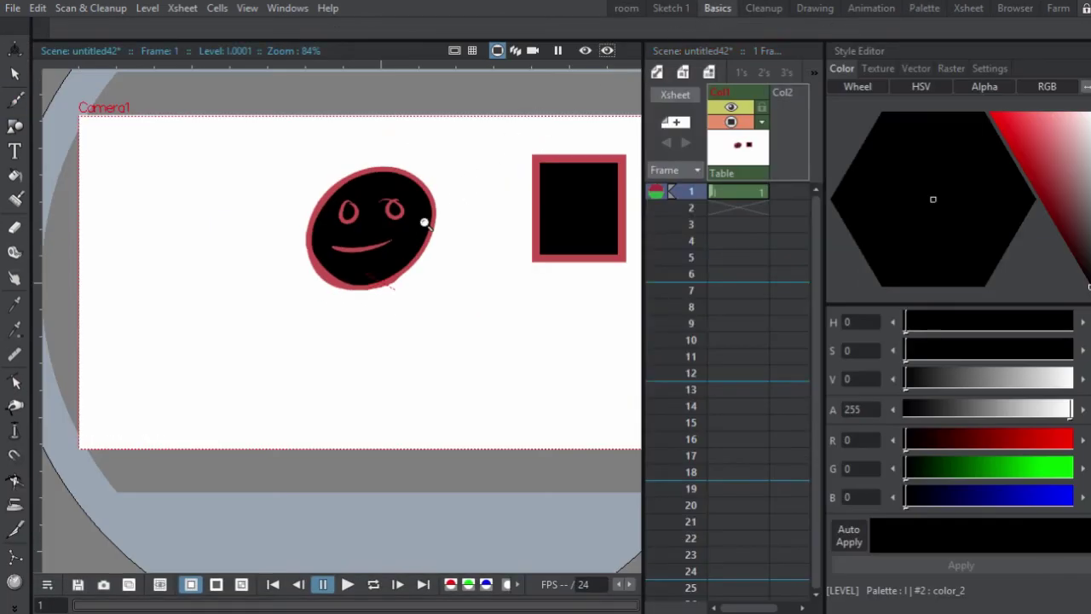
left_click_drag(425, 223, 378, 199)
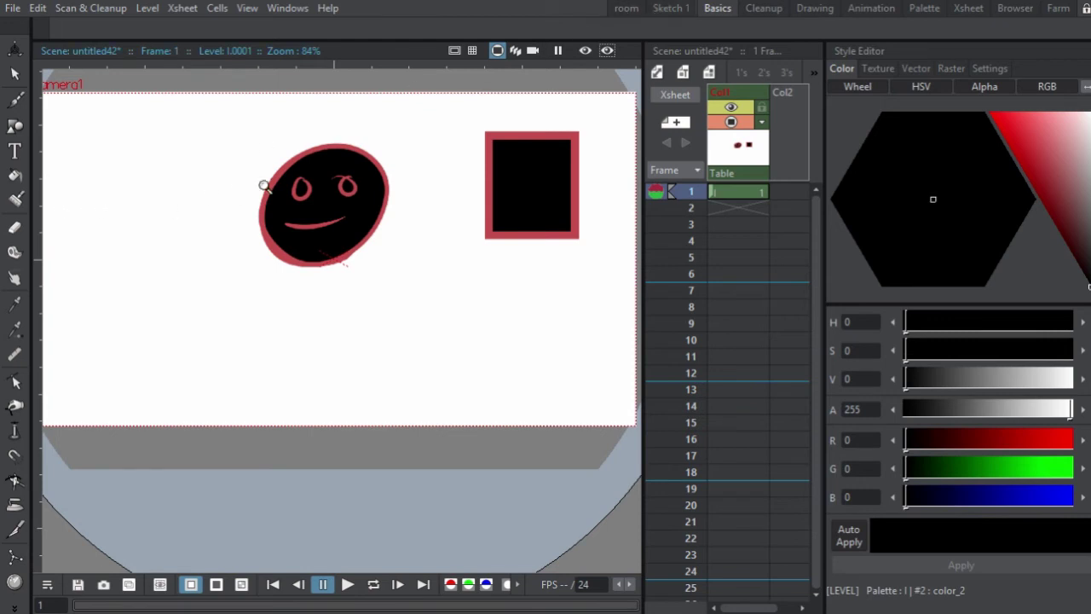
left_click_drag(377, 182, 365, 253)
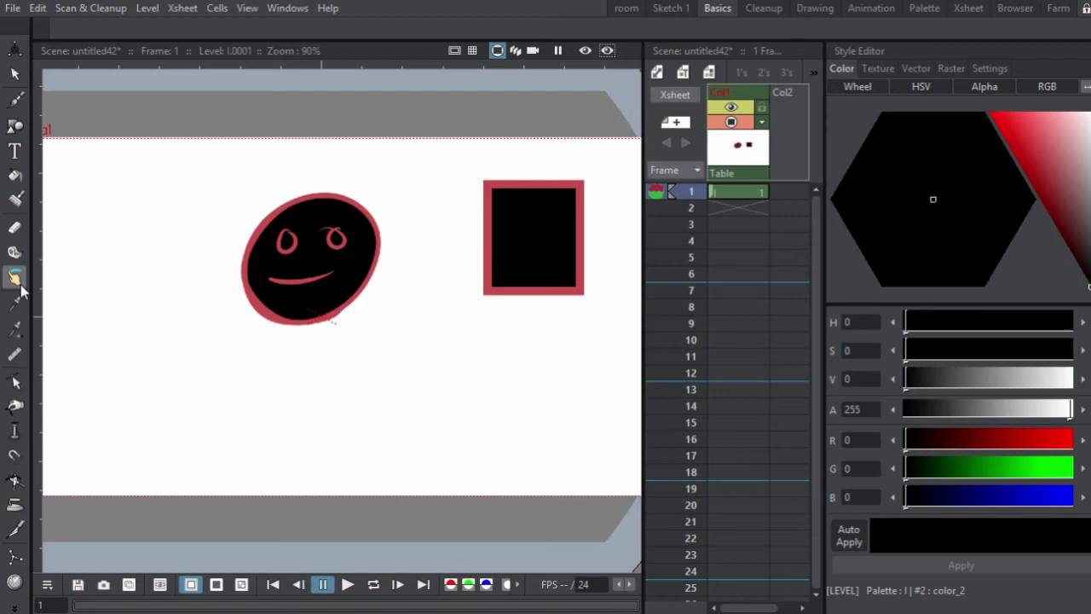
left_click_drag(57, 280, 108, 293)
left_click(15, 227)
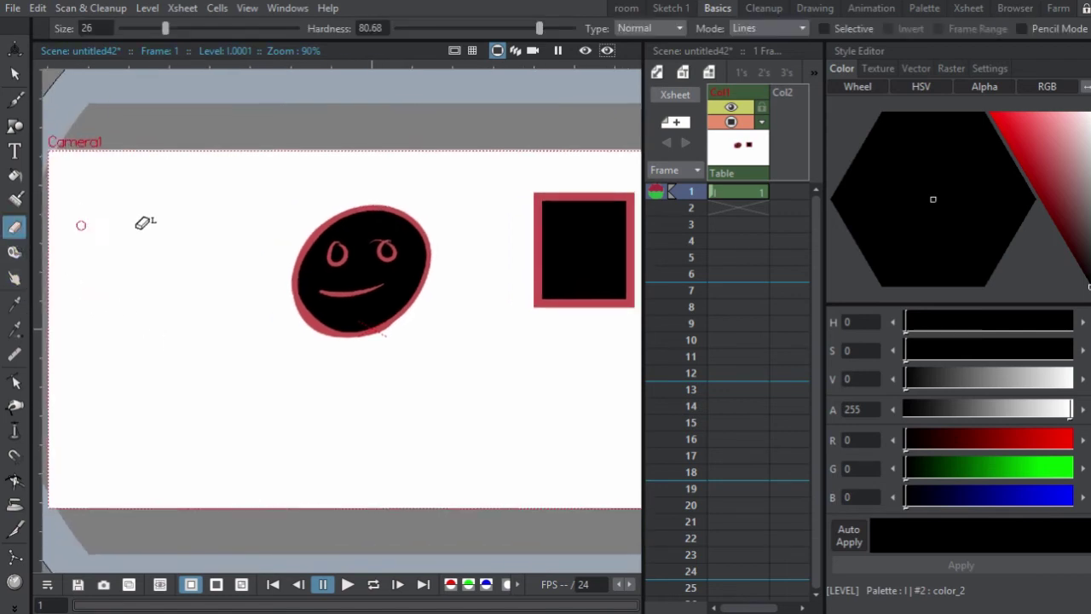
Try erasing across the face's upper outline in Lines mode with eraser size 26, and undo it
mouse_move(358, 194)
left_mouse_down()
mouse_move(320, 276)
mouse_move(309, 253)
mouse_move(321, 218)
mouse_move(334, 232)
mouse_move(340, 218)
mouse_move(354, 242)
mouse_move(381, 233)
left_mouse_up()
key("ctrl+z")
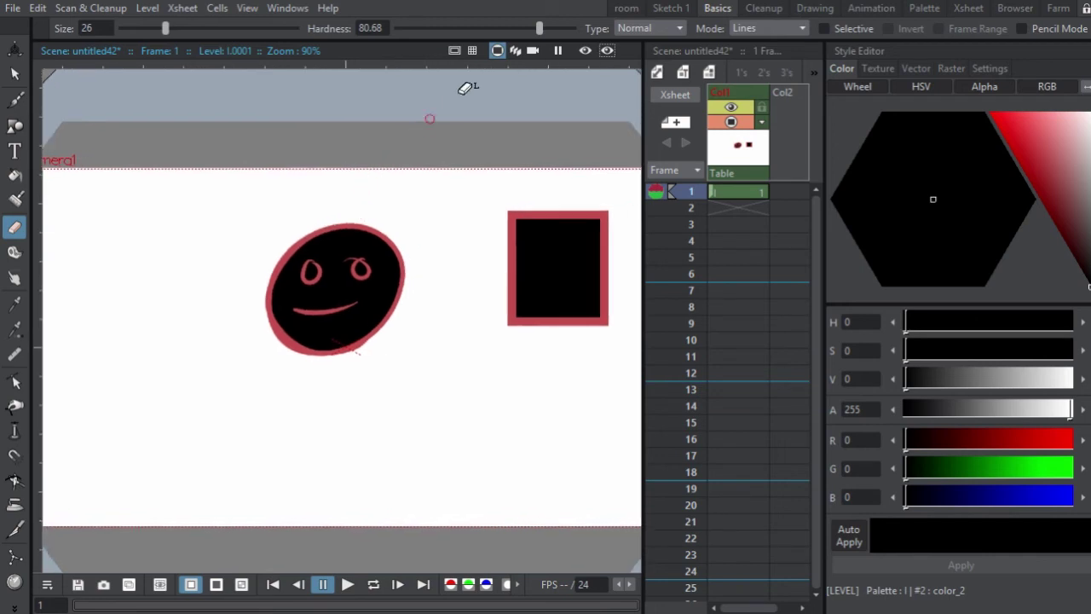
Set the eraser mode to Lines & Areas, try erasing across the face's left edge, and undo the erasure
left_click(744, 29)
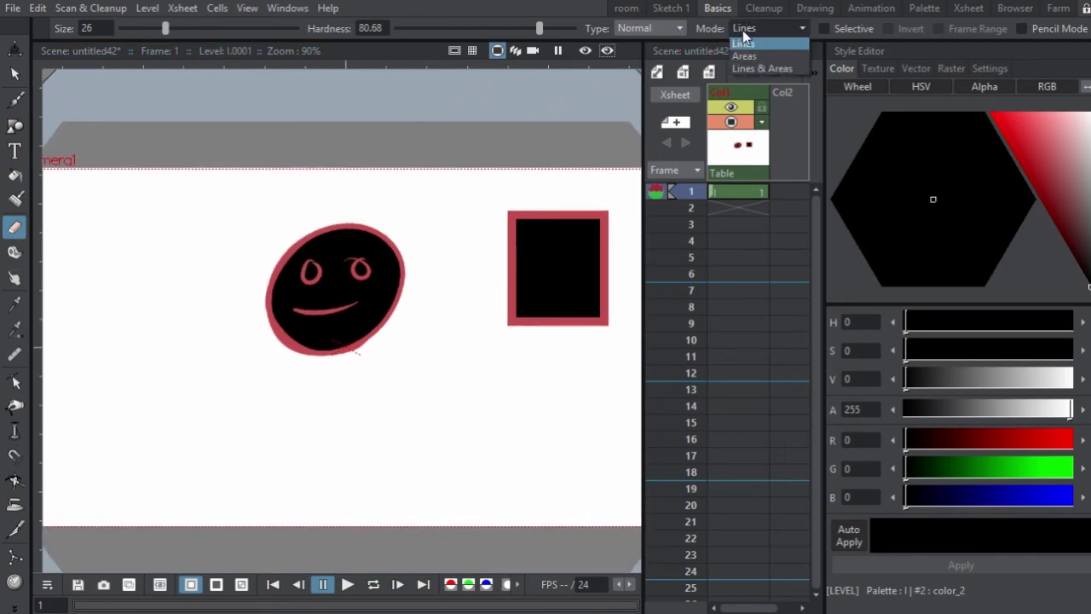
left_click(750, 70)
mouse_move(274, 256)
left_mouse_down()
mouse_move(253, 341)
mouse_move(273, 353)
mouse_move(300, 298)
left_mouse_up()
key("ctrl+z")
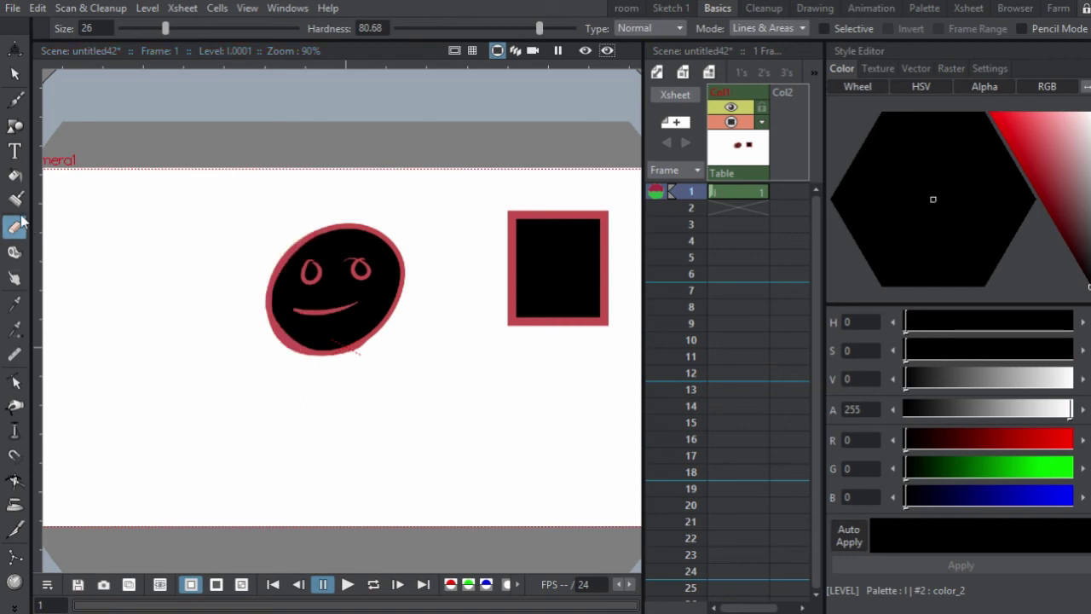
Try painting a scribbled black blob left of the face with the Paint Brush tool in Areas mode at size 20, and undo it
left_click(14, 199)
mouse_move(247, 230)
left_mouse_down()
mouse_move(236, 277)
mouse_move(197, 291)
mouse_move(222, 272)
left_mouse_up()
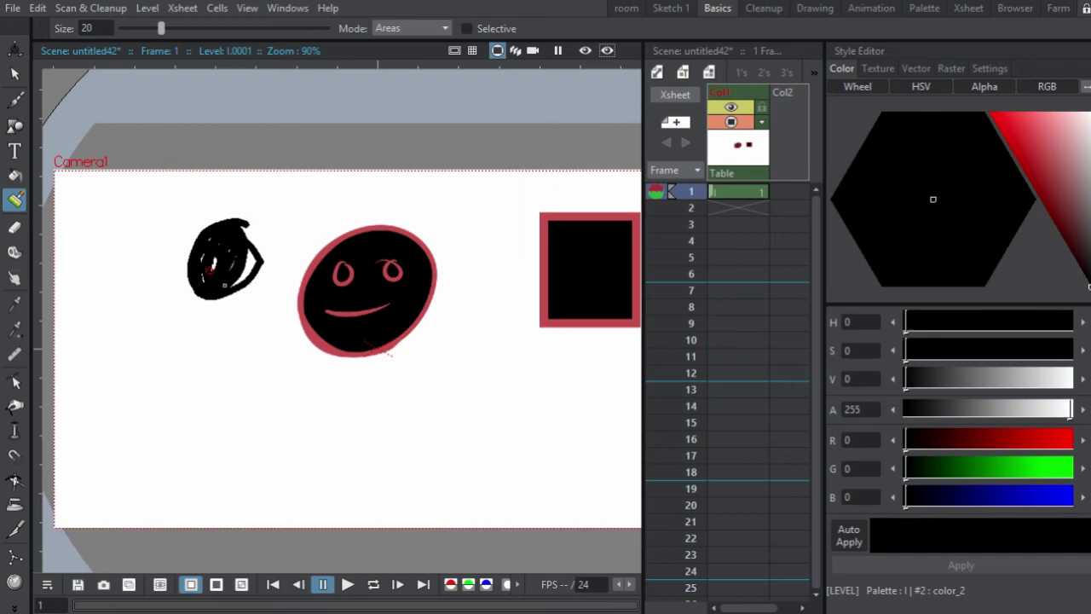
key("ctrl+z")
key("shift+space")
mouse_move(231, 234)
left_mouse_down()
mouse_move(280, 222)
mouse_move(282, 204)
left_mouse_up()
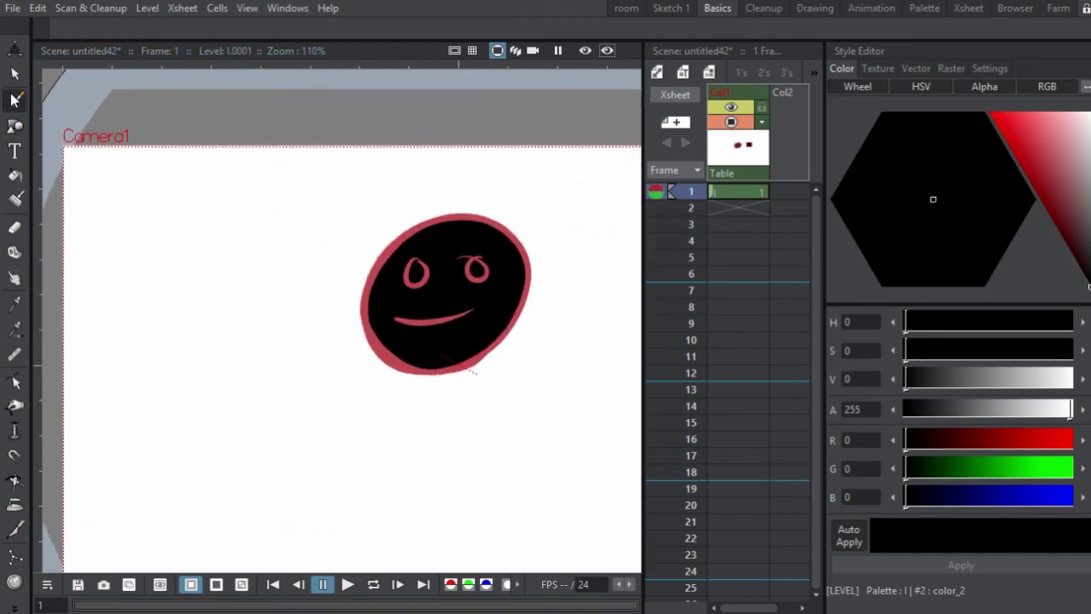
Try the Paint Brush tool again in Areas mode over the blank canvas left of the face, and undo it
left_click(14, 99)
left_click(15, 199)
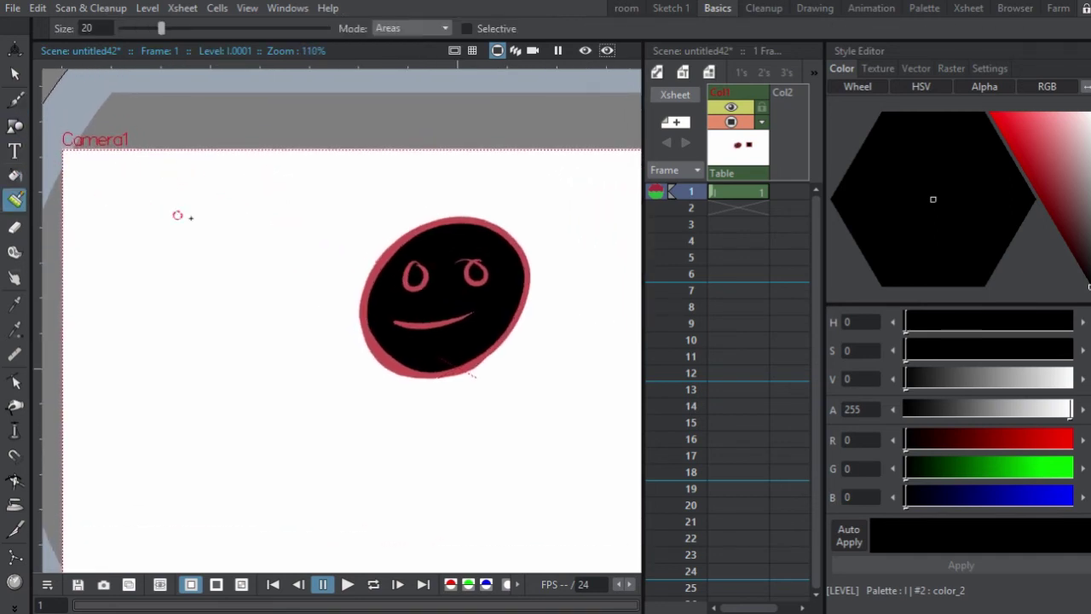
left_click_drag(211, 218, 217, 214)
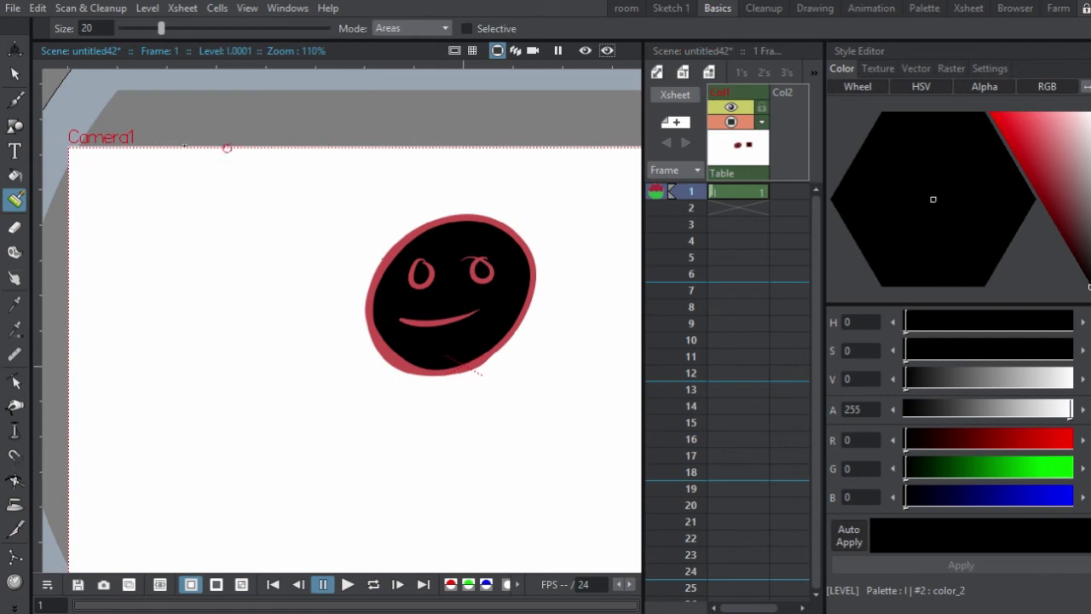
mouse_move(155, 202)
left_mouse_down()
mouse_move(150, 231)
mouse_move(165, 243)
mouse_move(215, 224)
left_mouse_up()
key("ctrl+z")
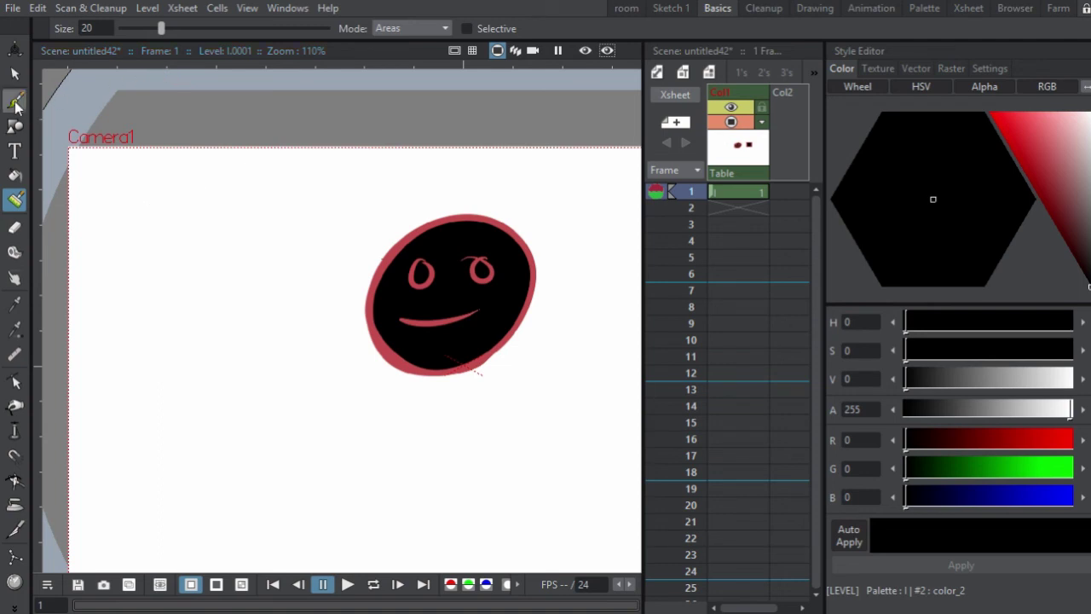
Try drawing freehand strokes left of the face with the Brush tool at maximum size 20, and undo them
left_click(15, 100)
mouse_move(156, 181)
left_mouse_down()
mouse_move(214, 209)
mouse_move(223, 273)
mouse_move(260, 273)
left_mouse_up()
left_click_drag(281, 206, 265, 190)
key("ctrl+z")
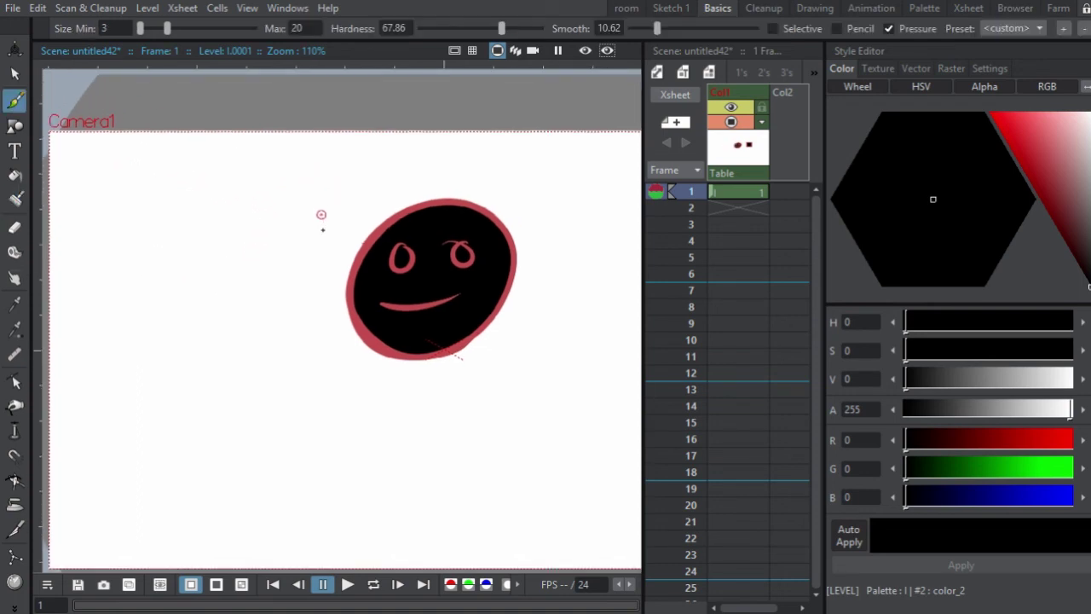
mouse_move(325, 246)
left_mouse_down()
mouse_move(309, 289)
mouse_move(228, 274)
left_mouse_up()
Replace the black fill style with a dark red sampled from the face's right eye using the RGB Picker in Normal type
scroll(281, 255, "up", 3)
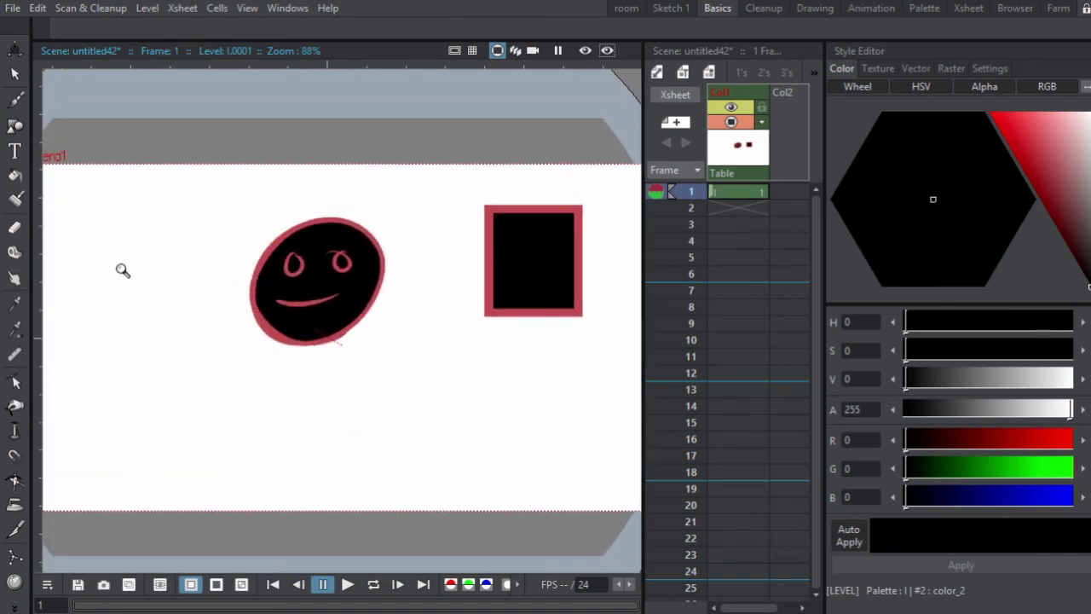
left_click(14, 305)
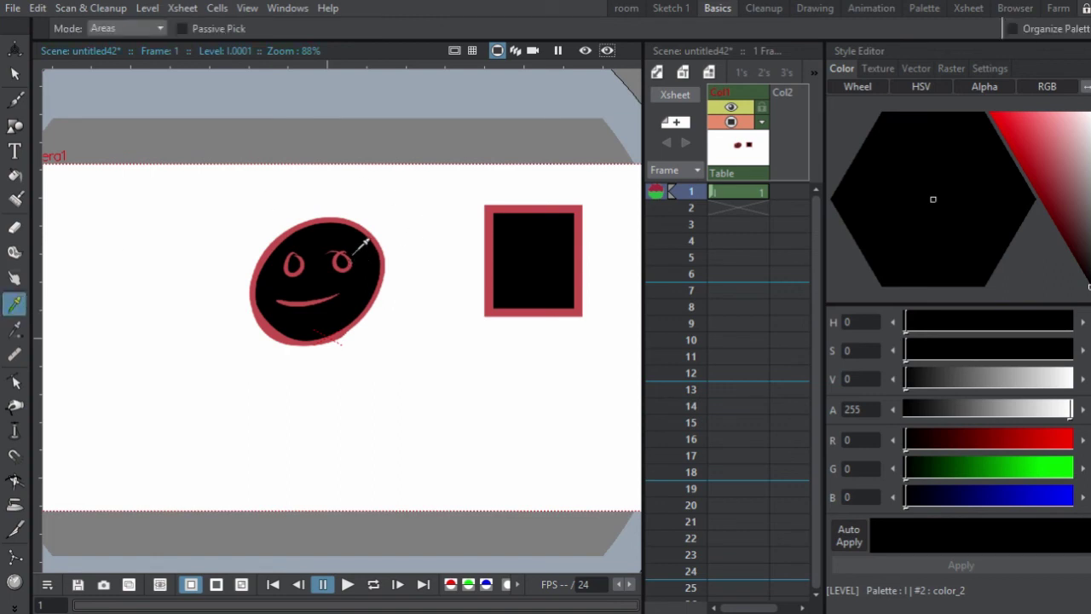
left_click(15, 330)
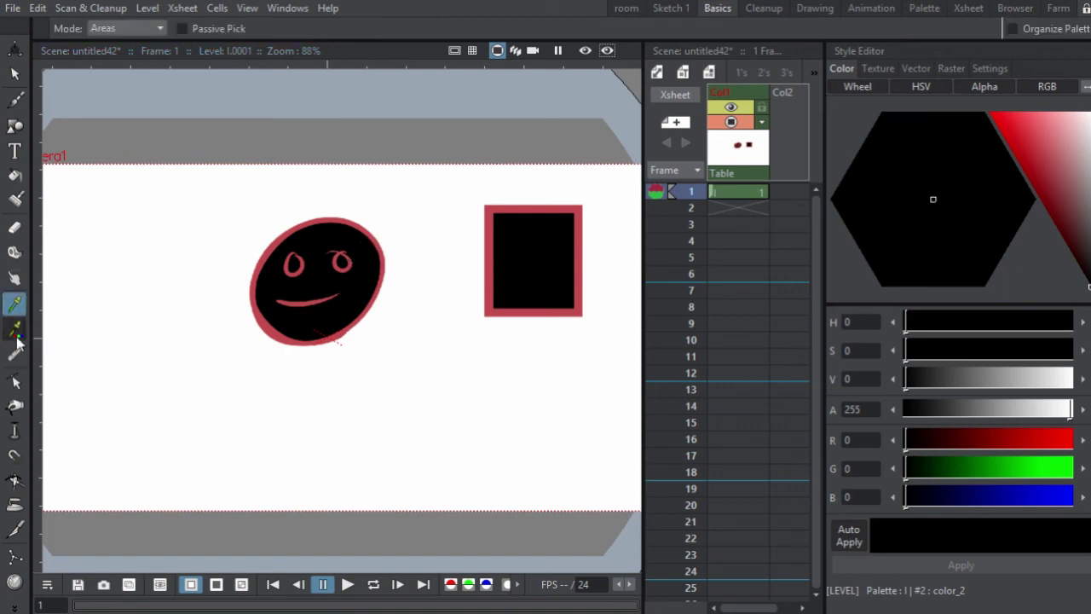
left_click(348, 254)
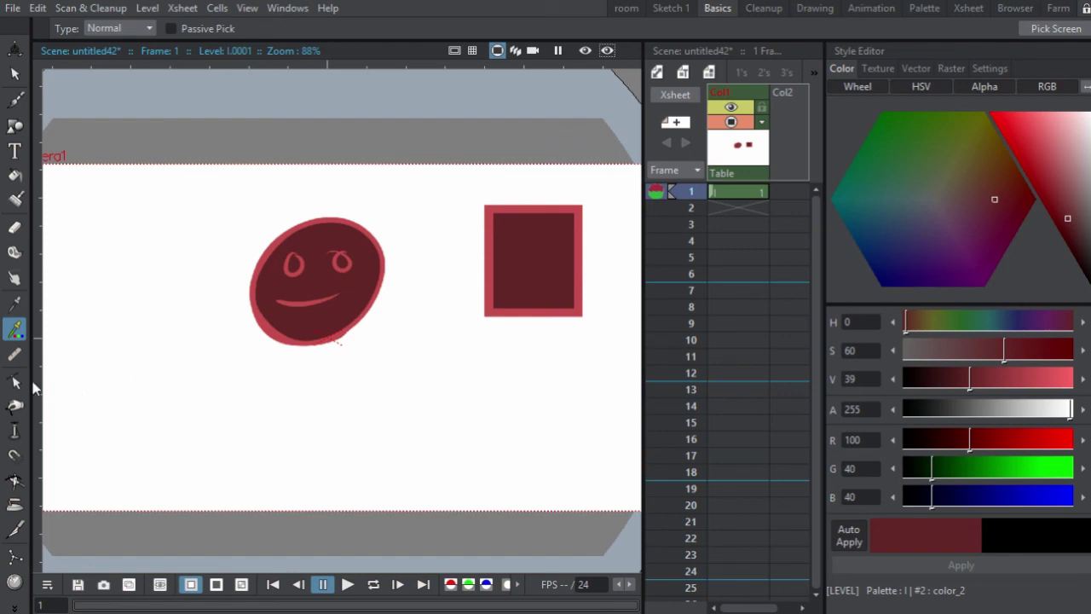
Measure a steep diagonal distance across the blank area left of the face with the Ruler tool
left_click(14, 356)
left_click_drag(123, 198, 199, 446)
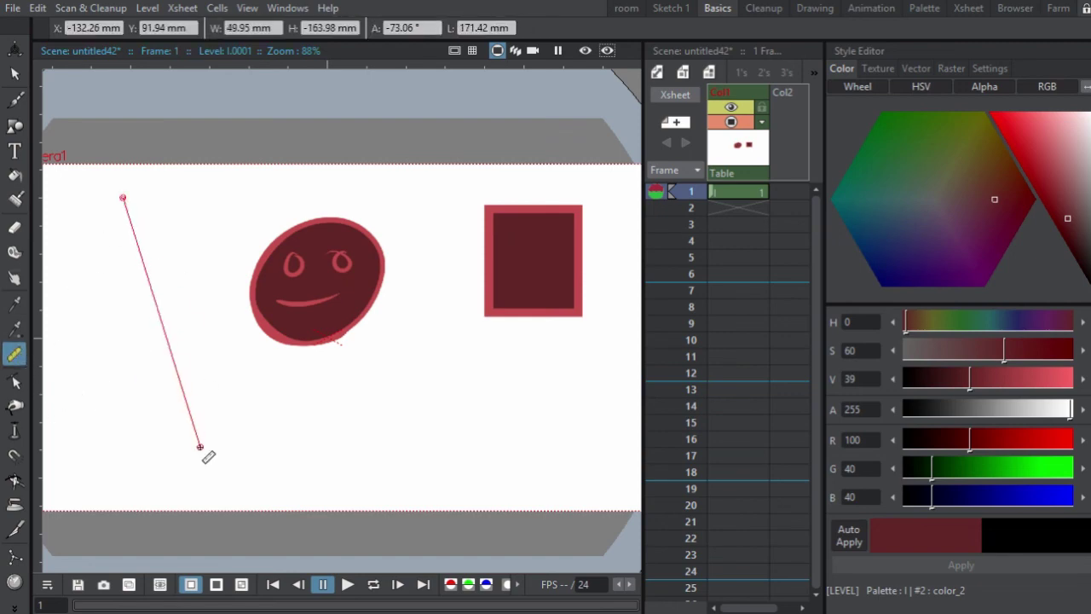
left_click_drag(108, 267, 295, 206)
scroll(262, 205, "down", 1)
key("space")
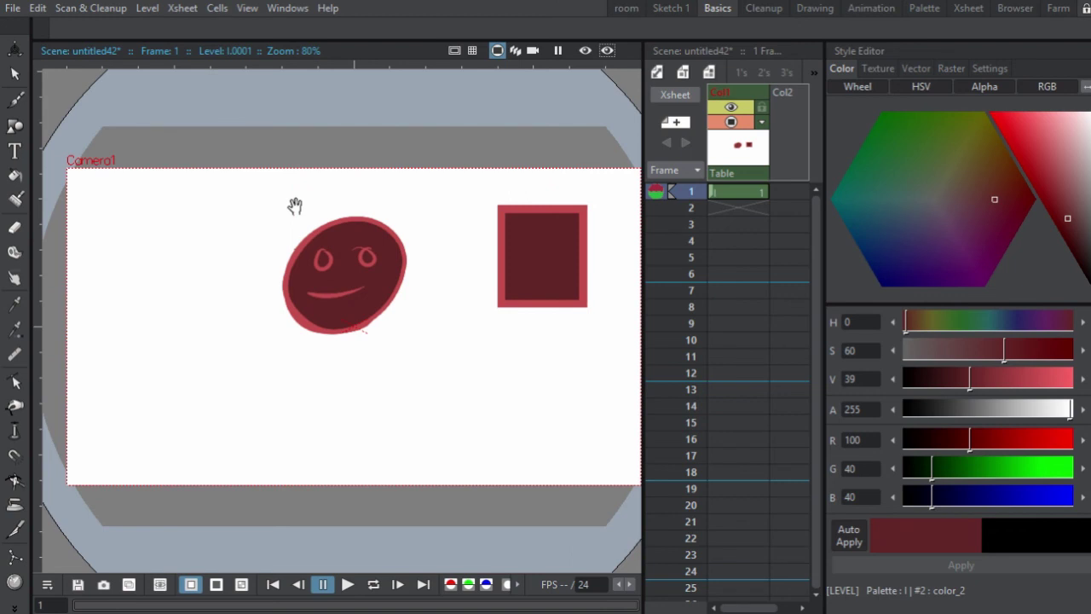